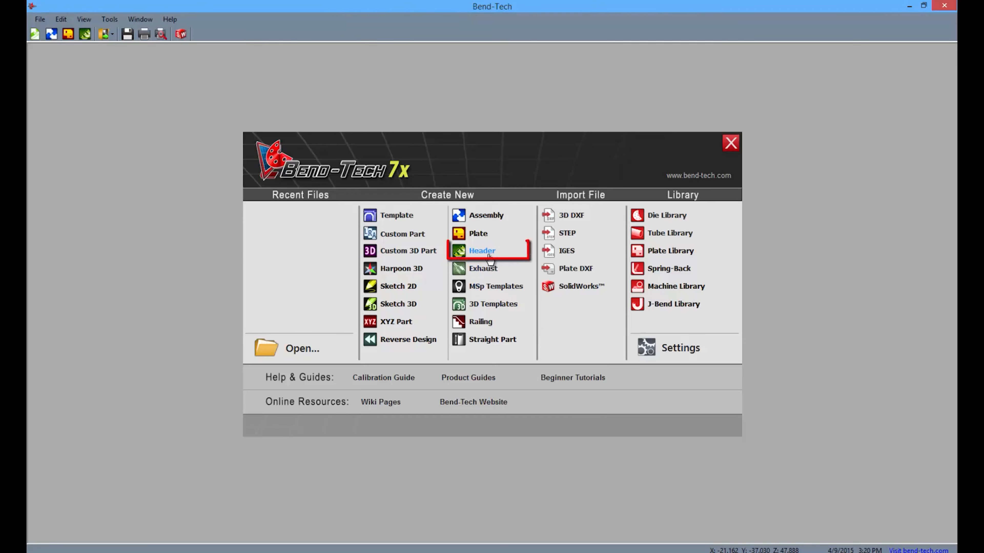
# Create a new maximized header design and add a single point 5 to the front of the origin
pyautogui.click(487, 253)
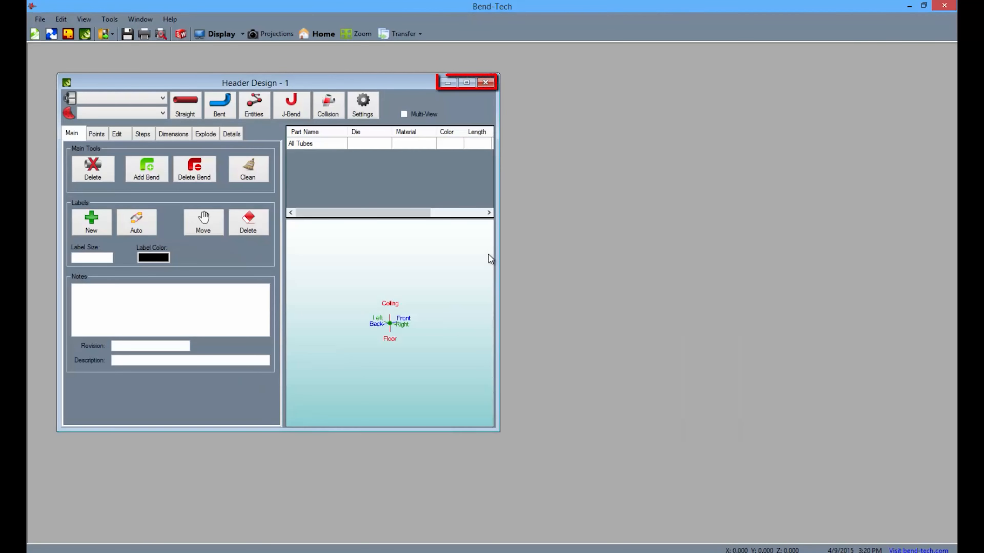
pyautogui.click(467, 83)
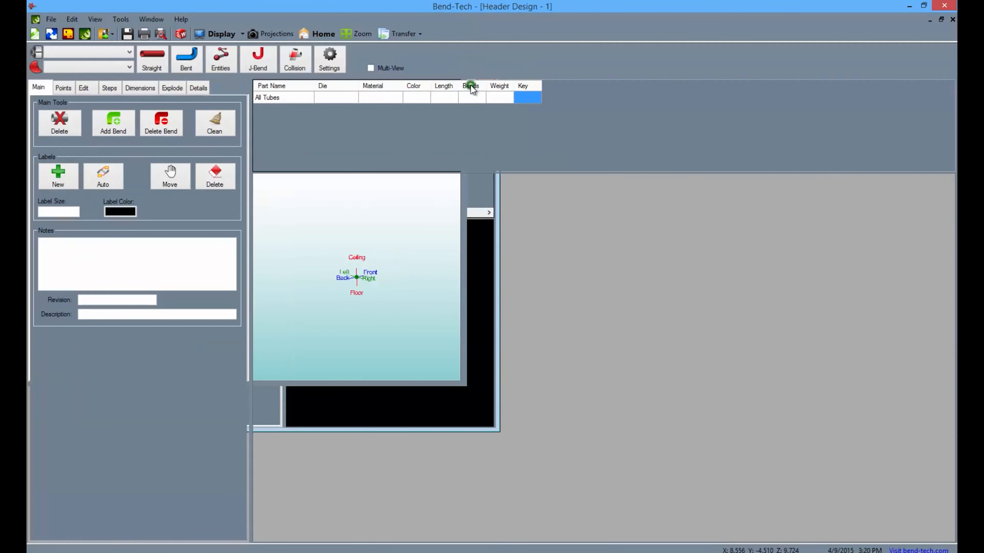
pyautogui.click(63, 89)
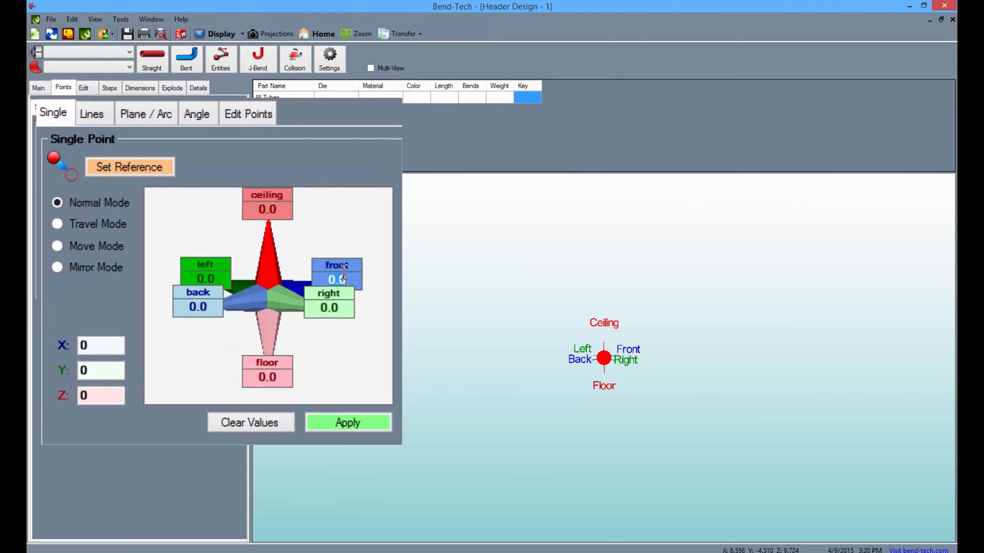
pyautogui.write('5')
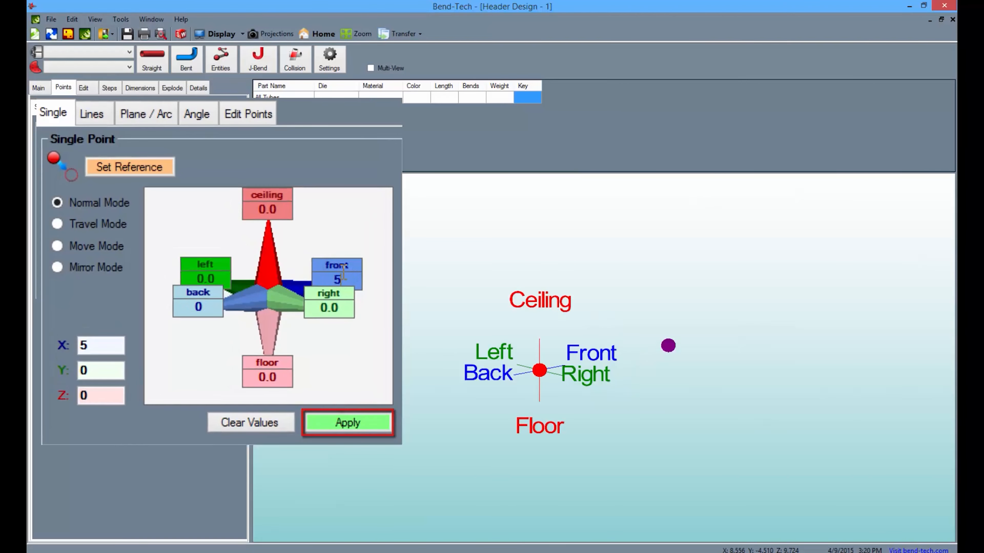
pyautogui.click(345, 423)
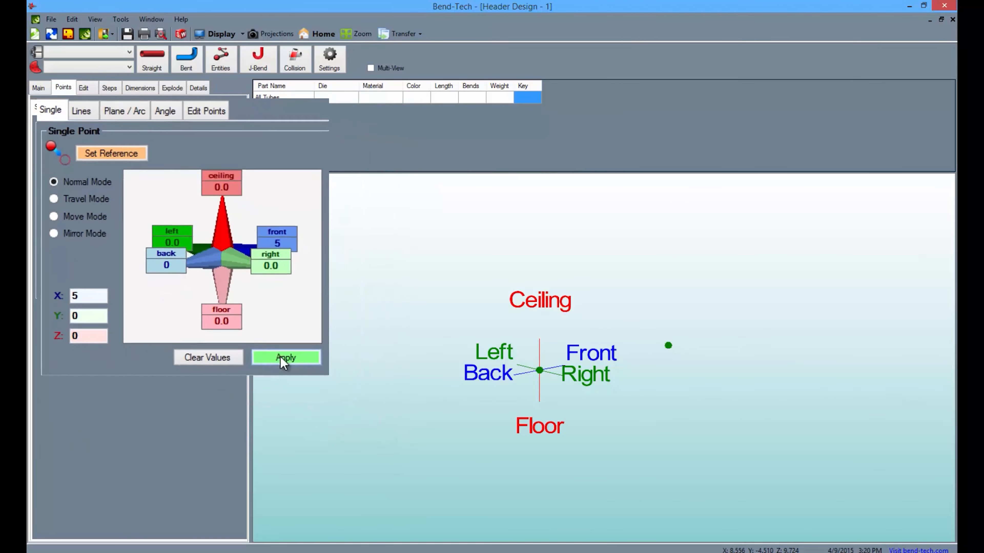
# Add points at a 15-degree angle from right toward floor, length 4.5, from both the origin and the front point
pyautogui.click(132, 108)
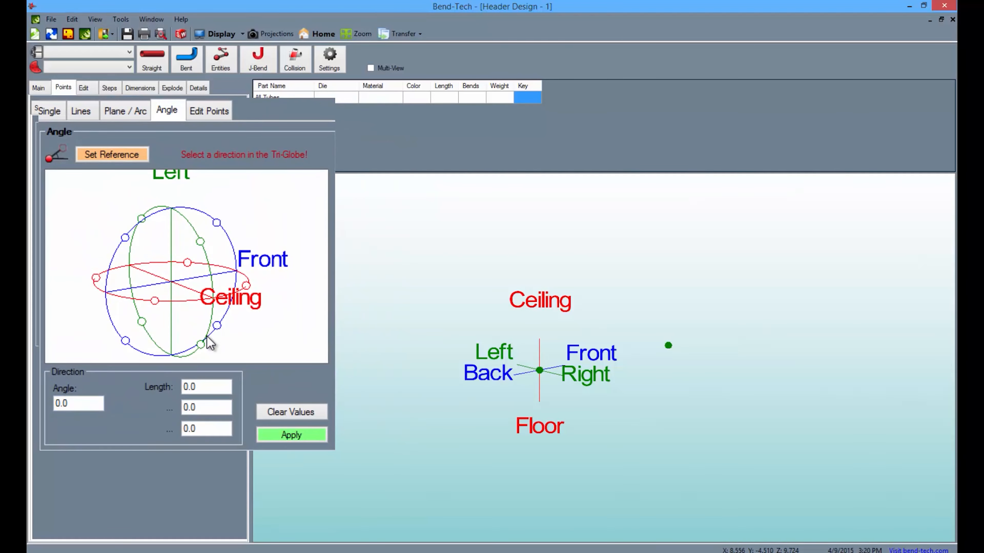
pyautogui.moveTo(209, 343); pyautogui.dragTo(128, 268)
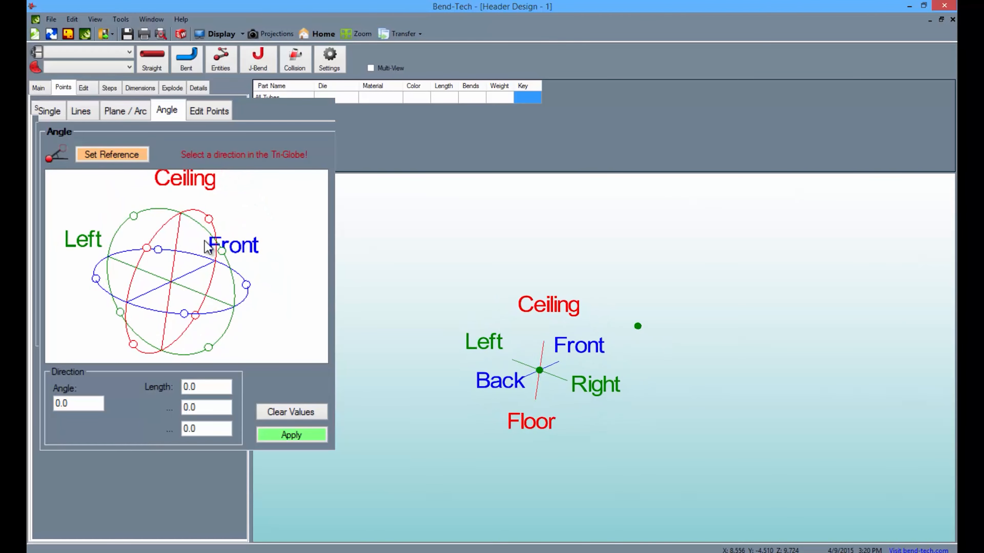
pyautogui.moveTo(208, 247); pyautogui.dragTo(226, 222)
pyautogui.click(210, 342)
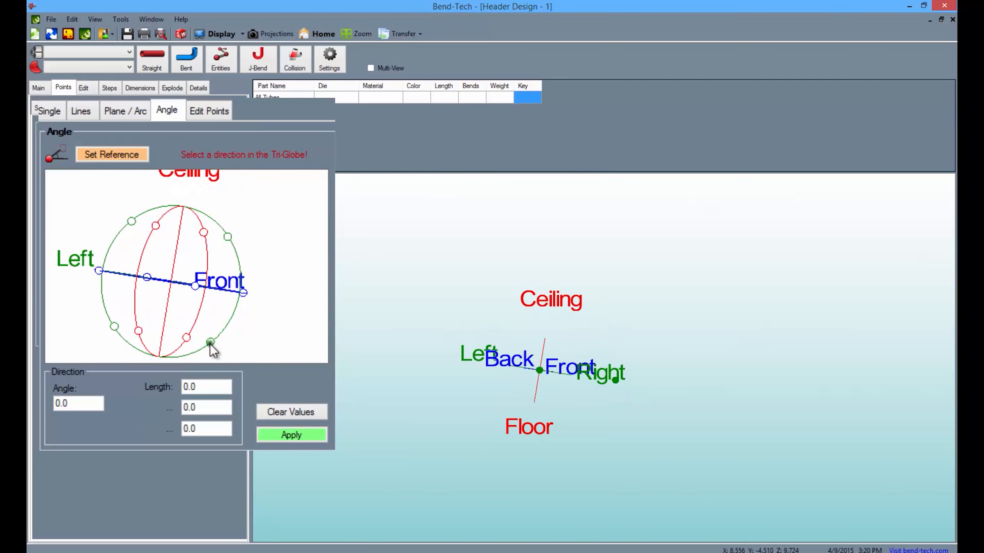
pyautogui.moveTo(108, 277)
pyautogui.mouseDown()
pyautogui.moveTo(98, 276)
pyautogui.moveTo(104, 285)
pyautogui.mouseUp()
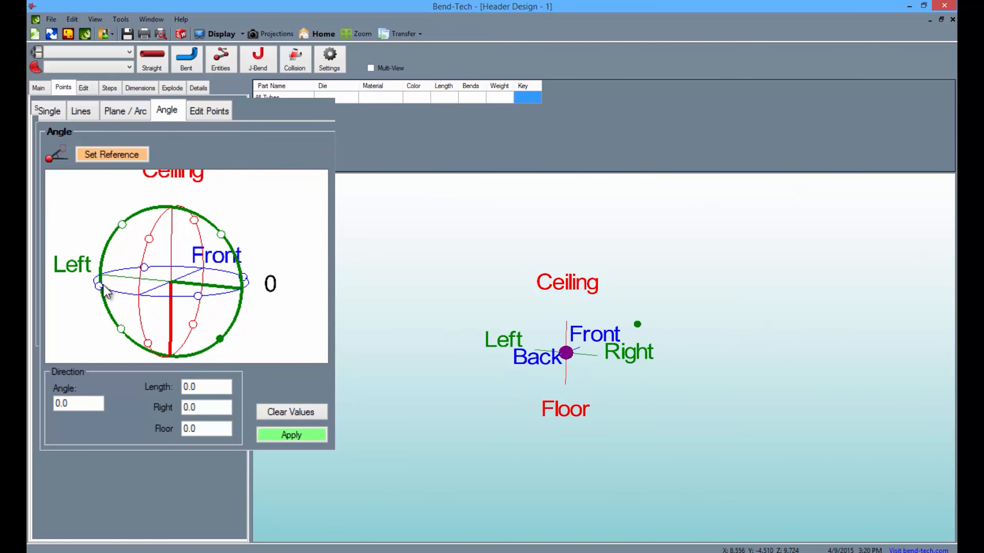
pyautogui.click(91, 402)
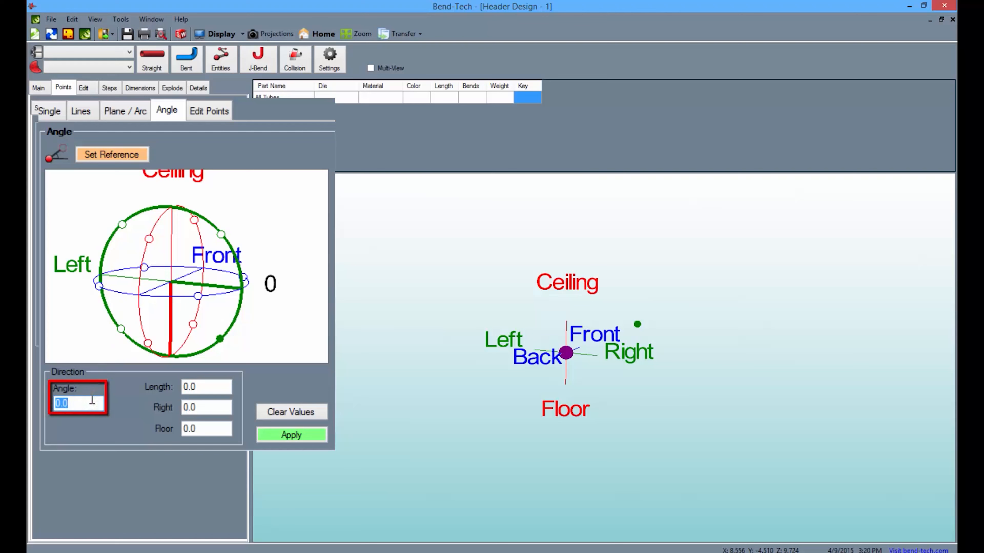
pyautogui.write('15')
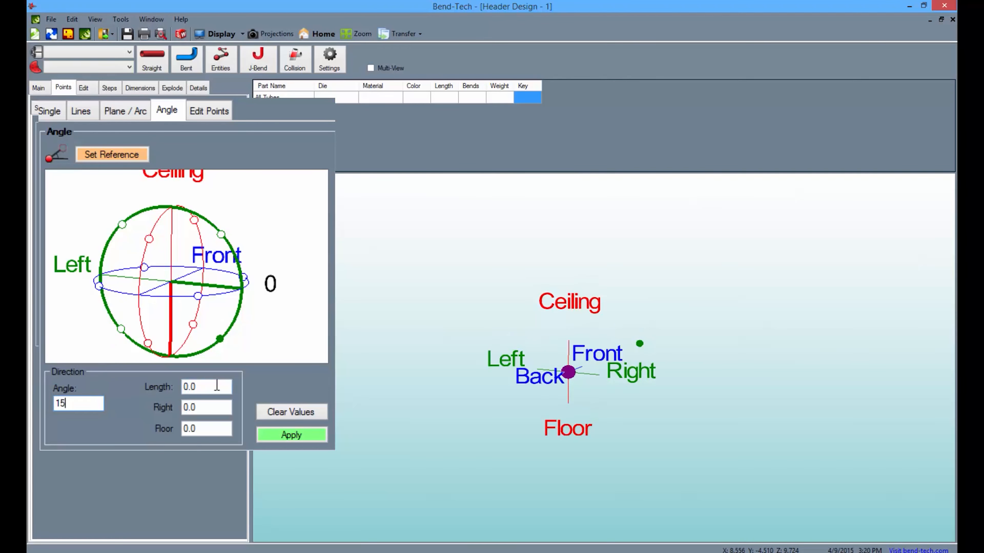
pyautogui.click(213, 386)
pyautogui.write('4.5')
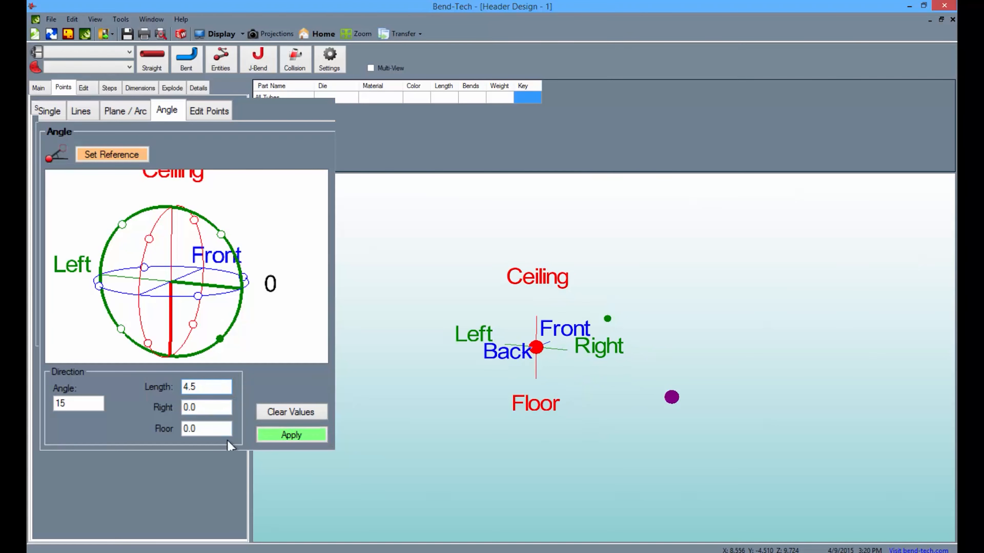
pyautogui.click(291, 436)
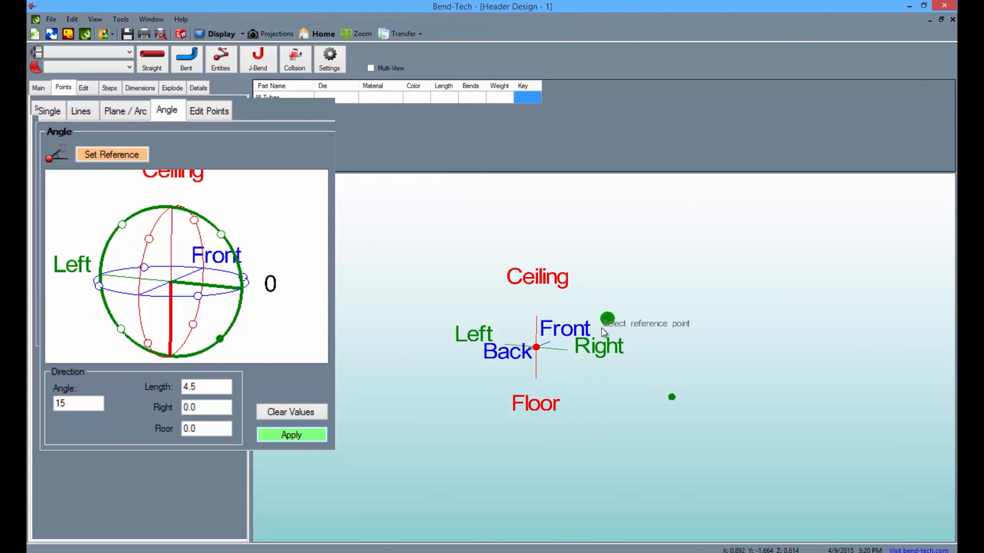
pyautogui.click(603, 329)
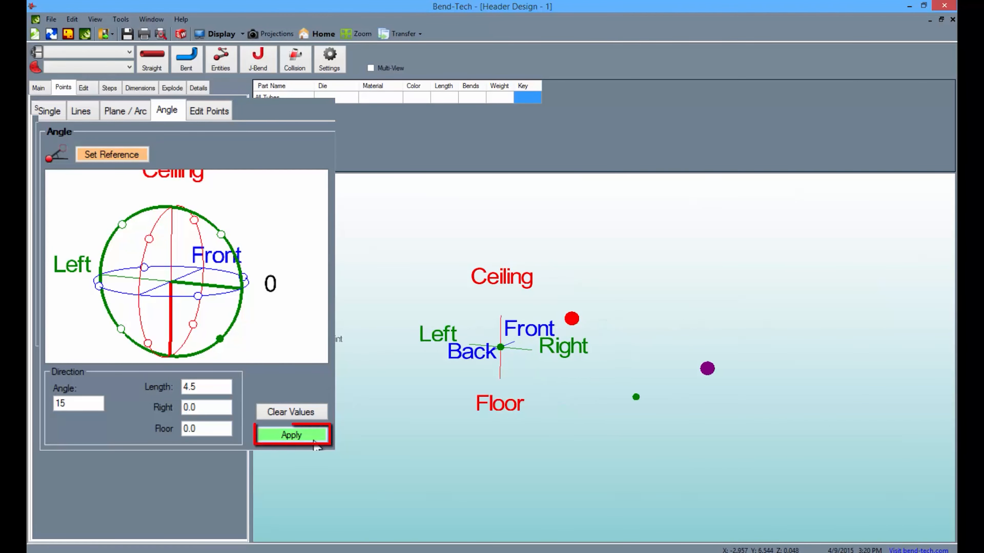
pyautogui.click(315, 436)
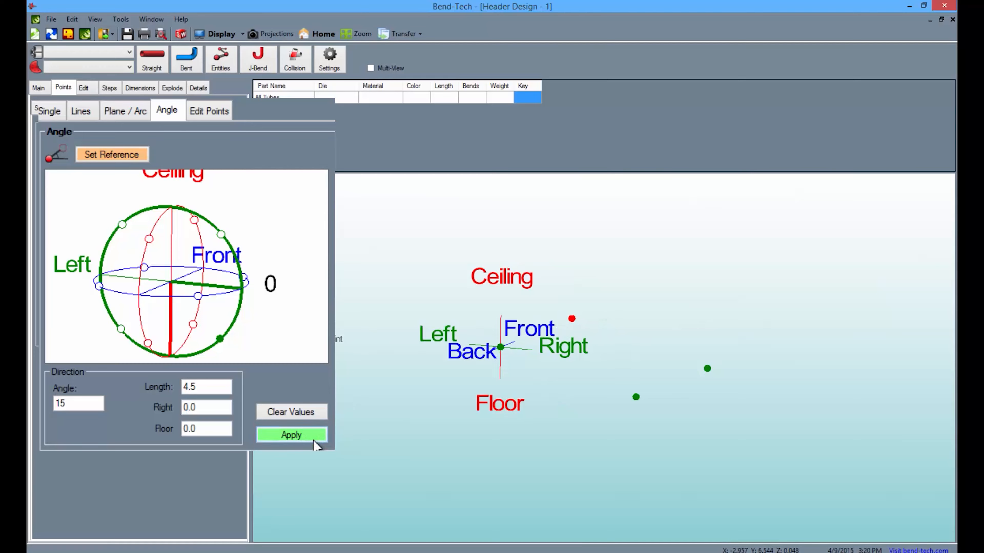
# Add a single point referenced from the origin at back 4, right 6.25 and floor 16
pyautogui.click(44, 108)
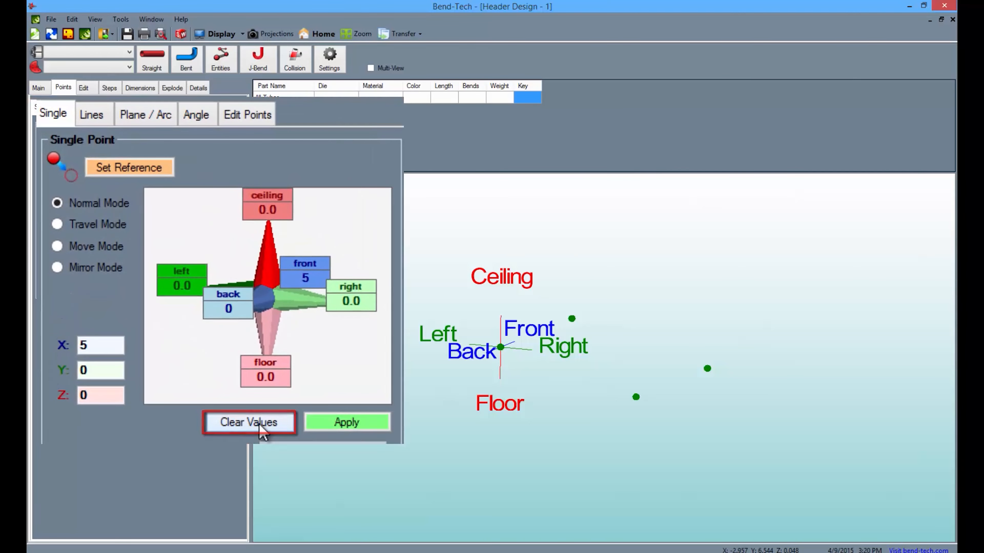
pyautogui.click(259, 423)
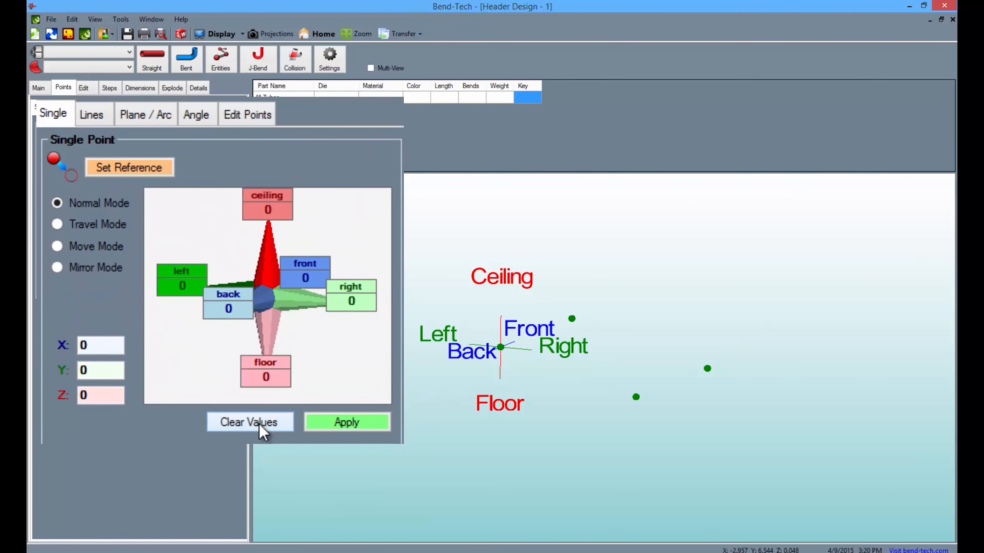
pyautogui.click(279, 378)
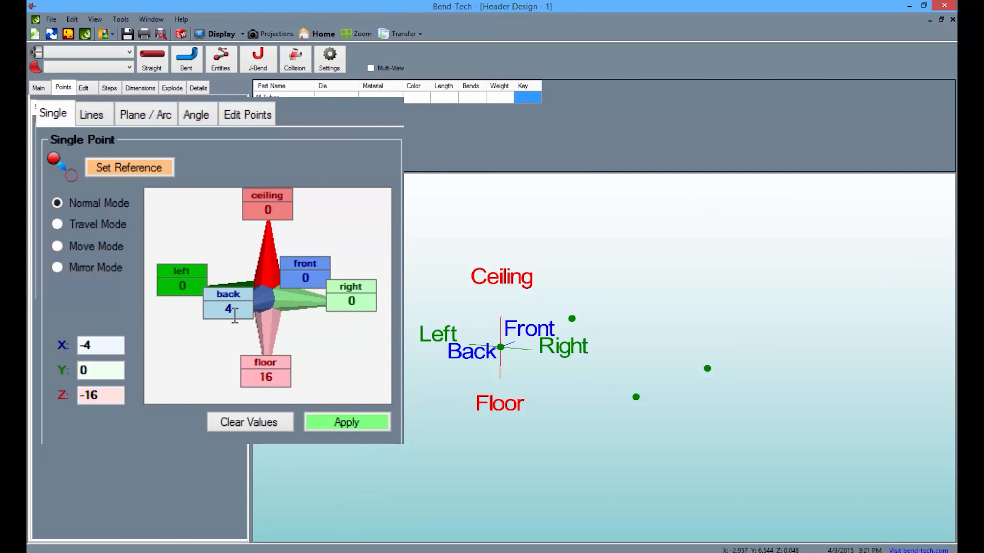
pyautogui.click(362, 306)
pyautogui.write('6.25')
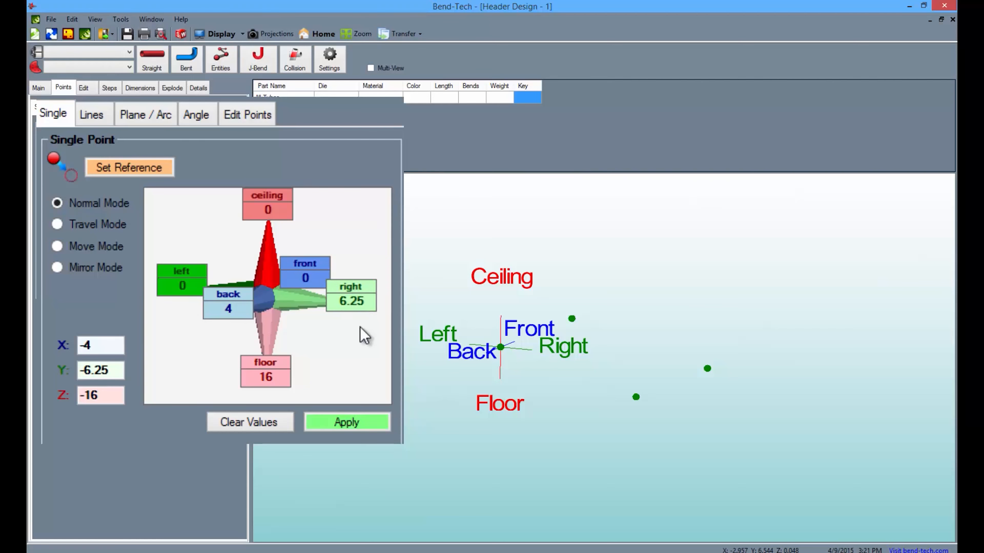
pyautogui.click(486, 351)
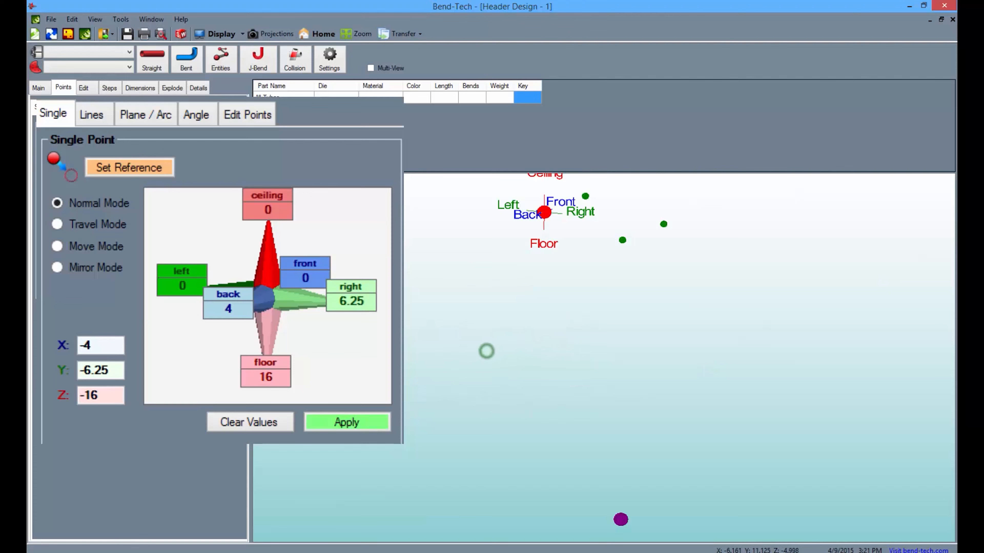
pyautogui.click(369, 429)
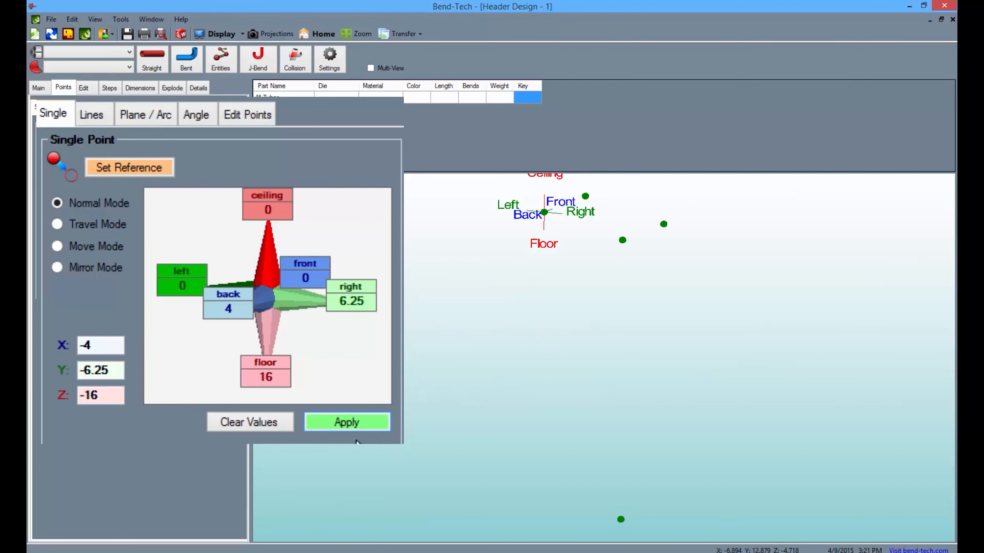
# Clear the offsets and add a point 5 to the left of the newly placed lower point
pyautogui.click(250, 424)
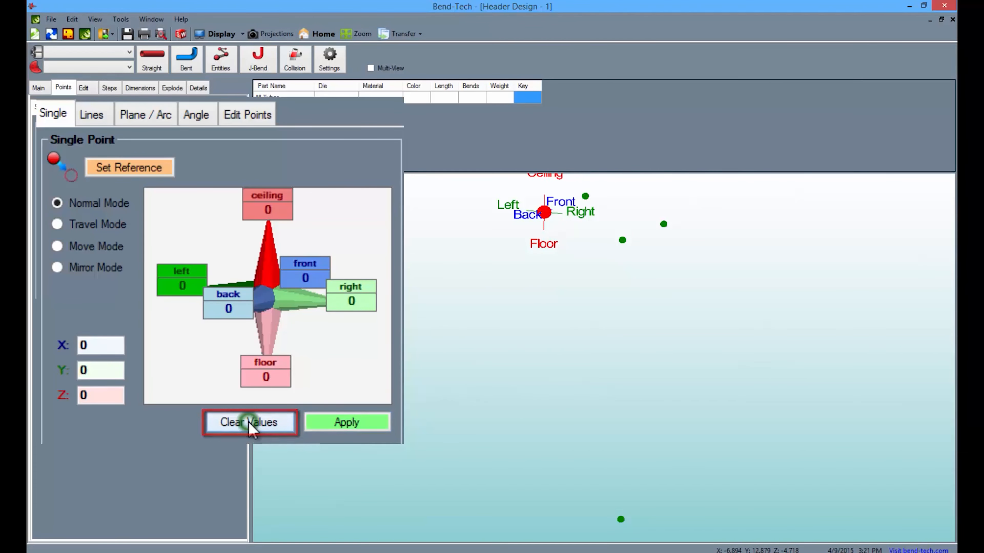
pyautogui.doubleClick(191, 287)
pyautogui.write('5')
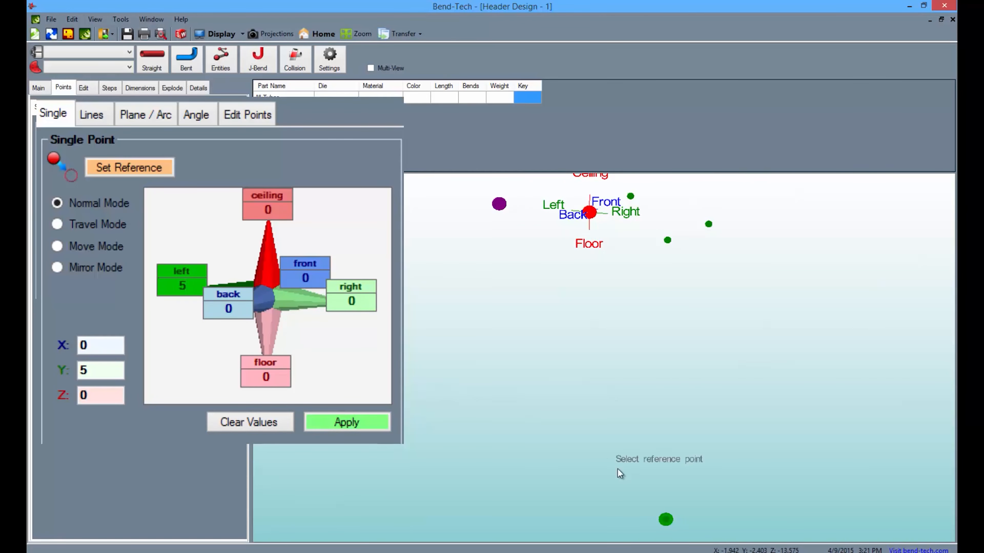
pyautogui.click(647, 495)
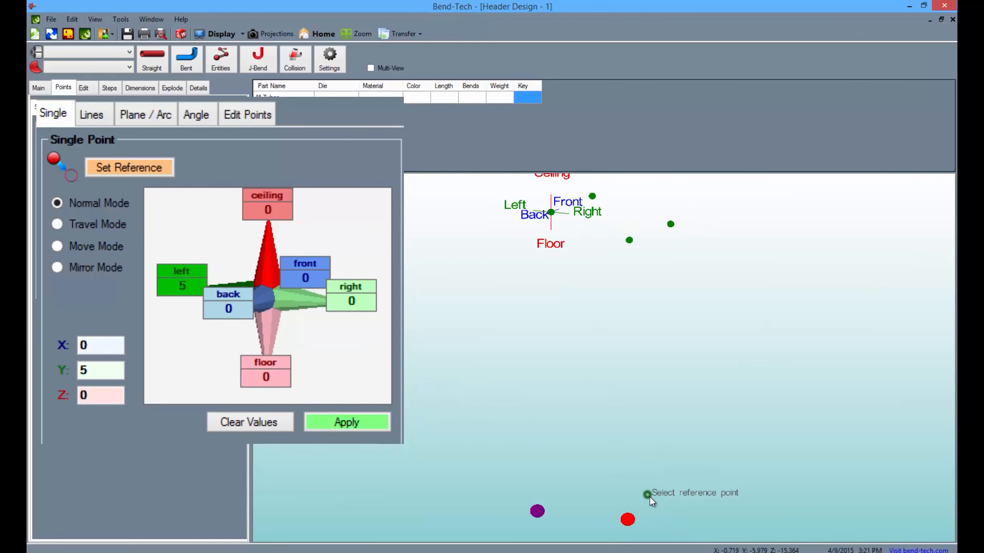
pyautogui.click(348, 427)
# Clear the offsets and add a point 5 to the front of each of the two lower points
pyautogui.click(271, 427)
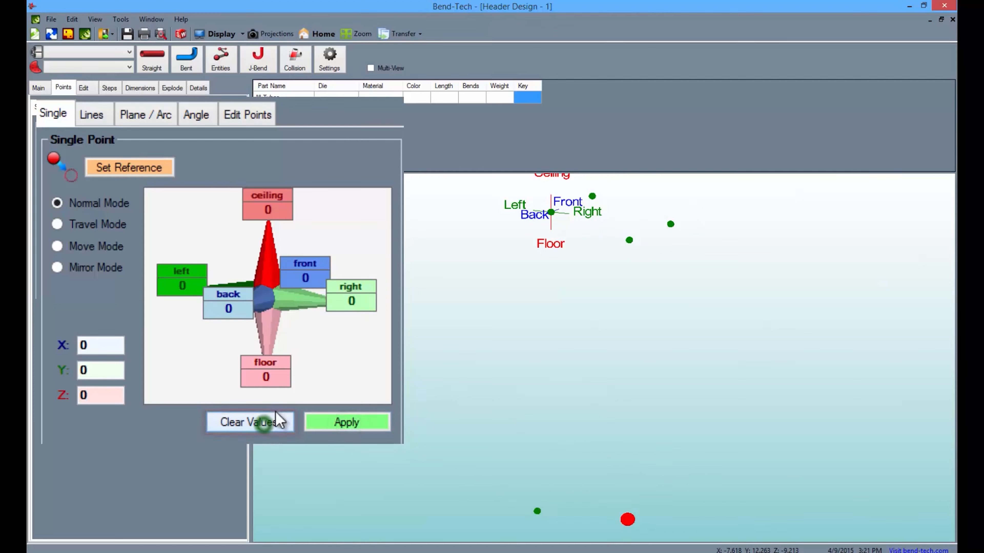
pyautogui.click(317, 282)
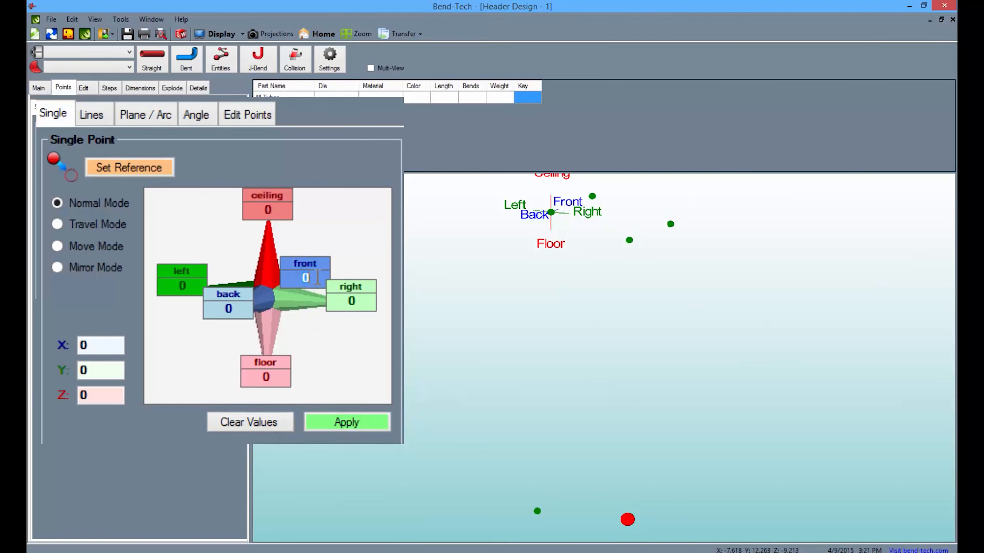
pyautogui.write('5')
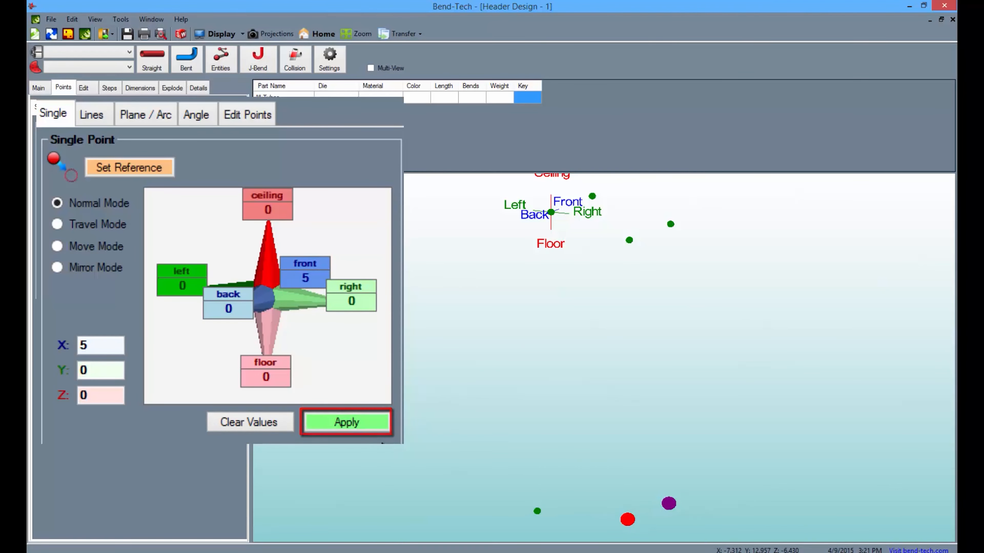
pyautogui.click(370, 428)
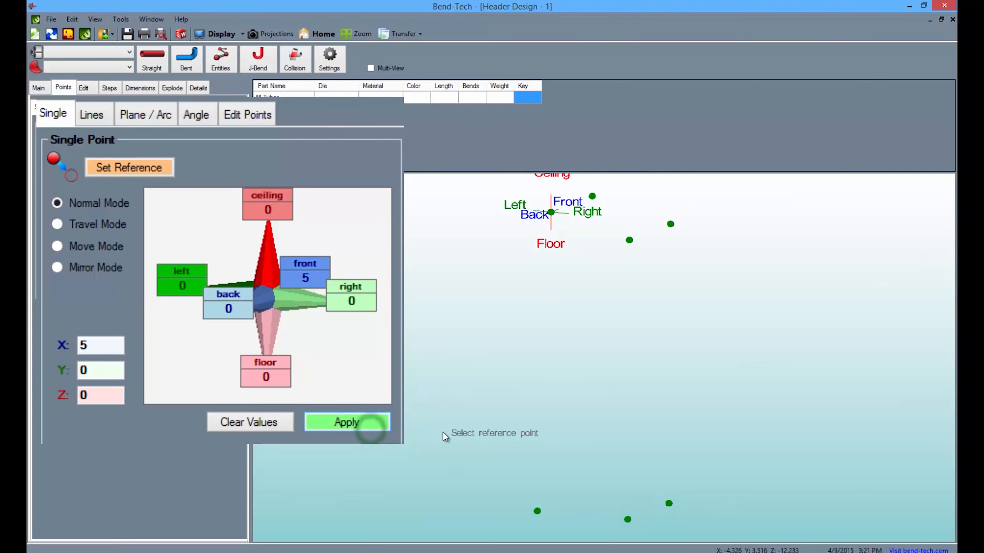
pyautogui.click(536, 511)
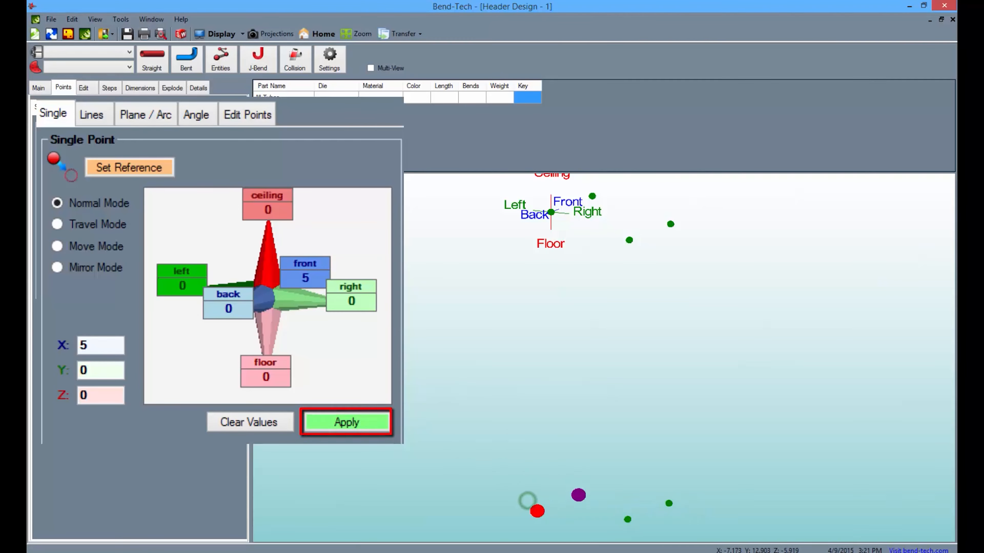
pyautogui.click(359, 426)
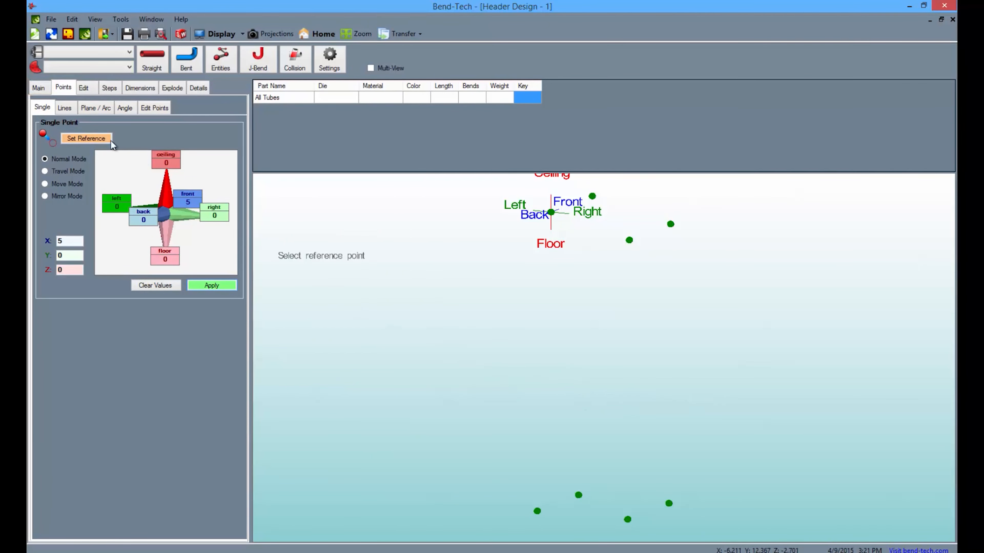
# Choose 2.0 STD as the tube material and 4.0 as the bending die
pyautogui.click(42, 89)
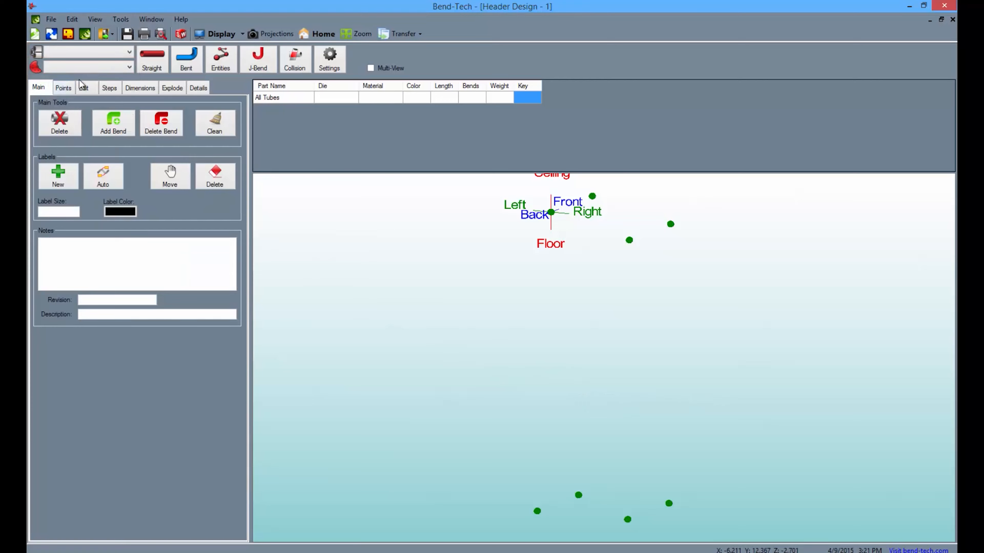
pyautogui.click(126, 56)
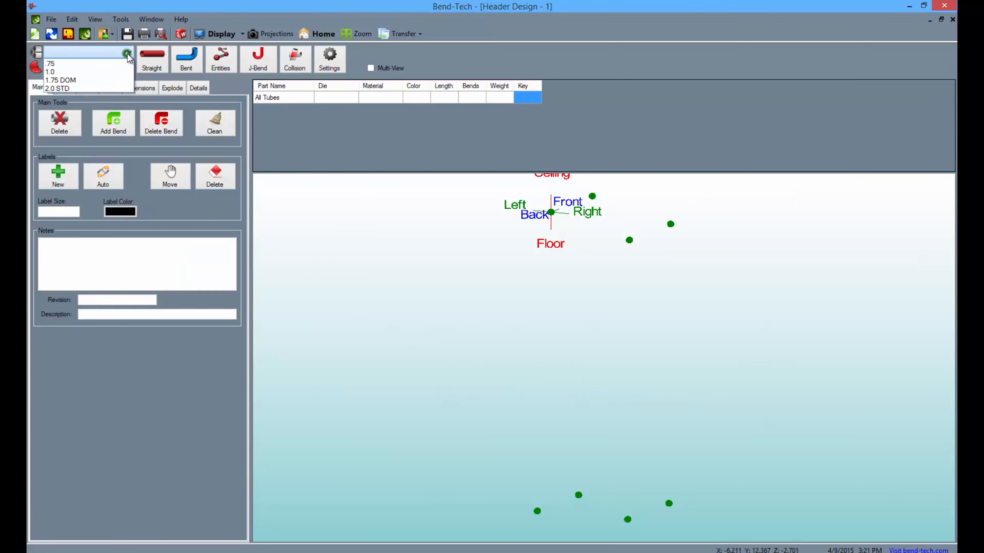
pyautogui.click(118, 85)
pyautogui.click(126, 68)
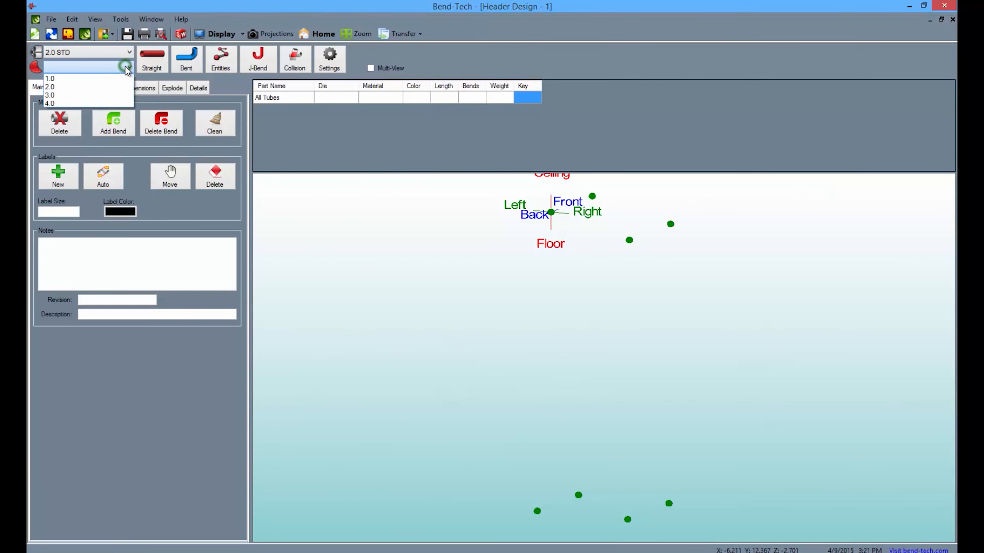
pyautogui.click(116, 102)
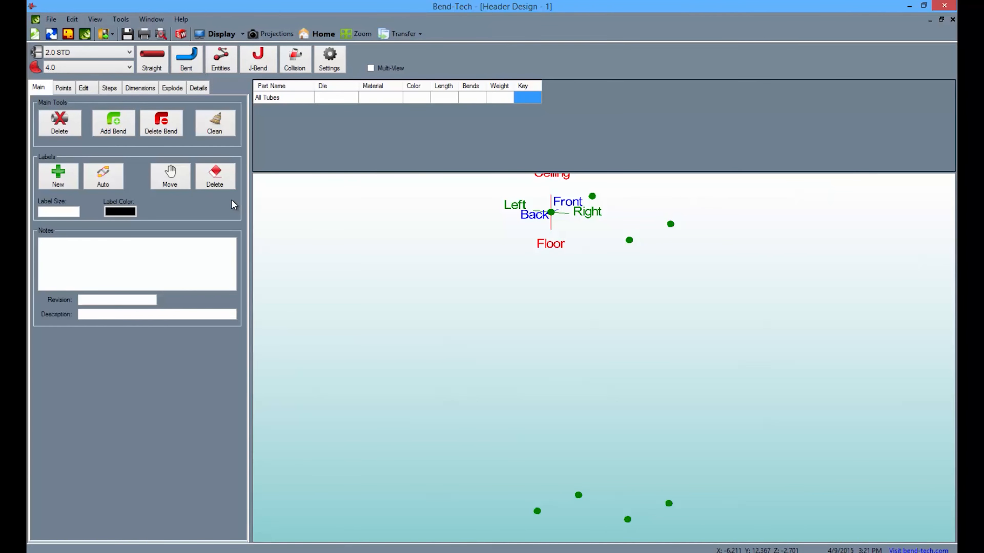
# Create bent tube Part 1 from the origin through the adjacent upper point, then the lower right pair's front and back points
pyautogui.click(551, 213)
pyautogui.click(629, 240)
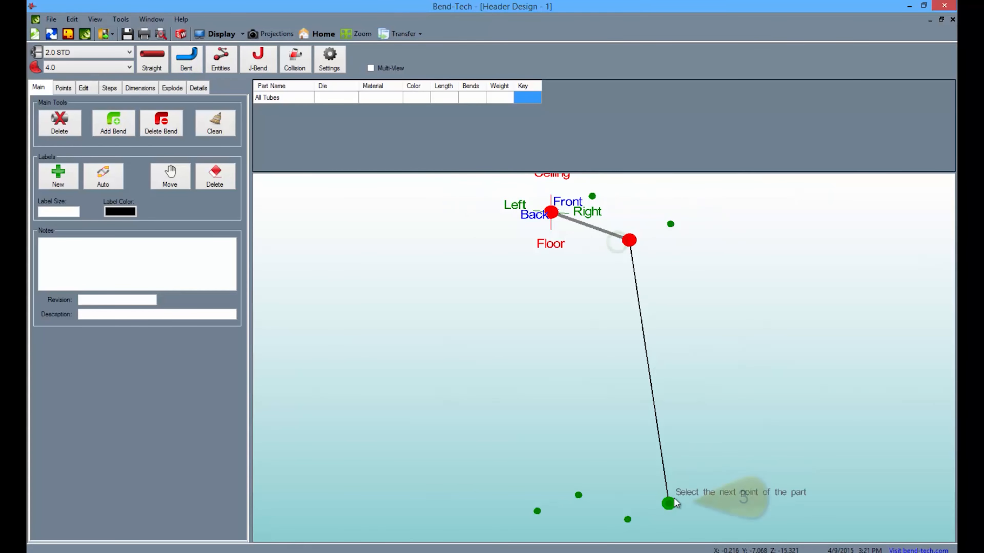
pyautogui.click(670, 503)
pyautogui.doubleClick(616, 521)
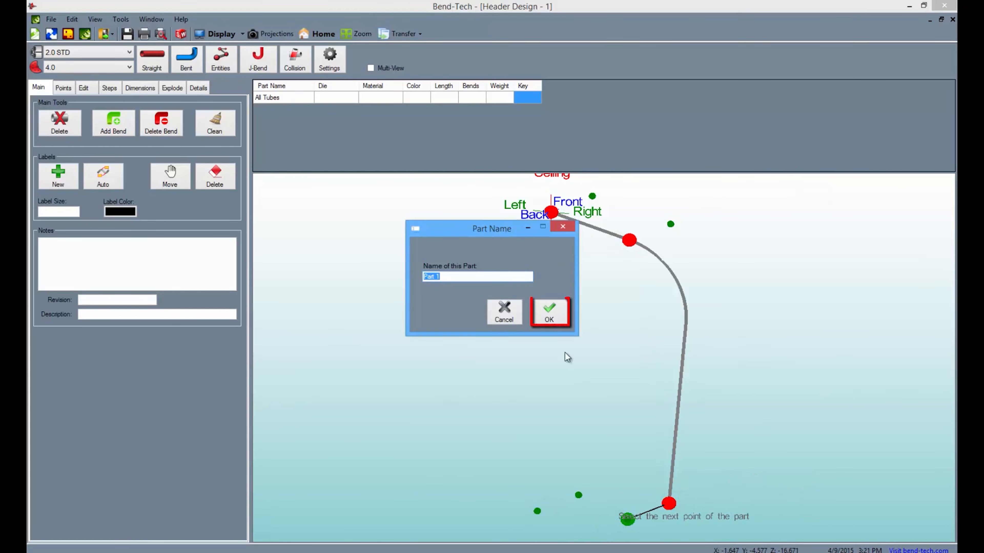
pyautogui.click(547, 316)
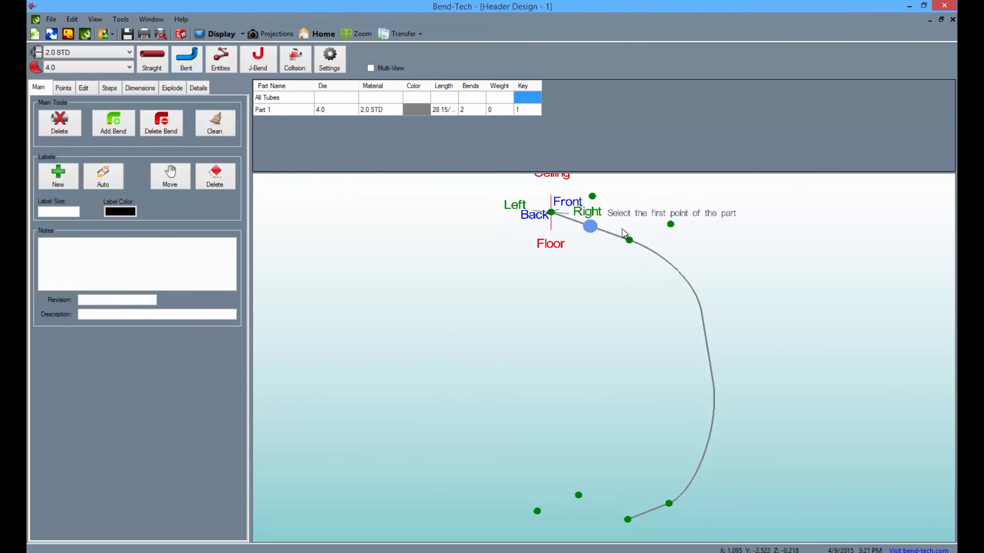
# Create bent tube Part 2 through the two front upper points, then the lower left pair's front and back points
pyautogui.click(591, 196)
pyautogui.click(671, 224)
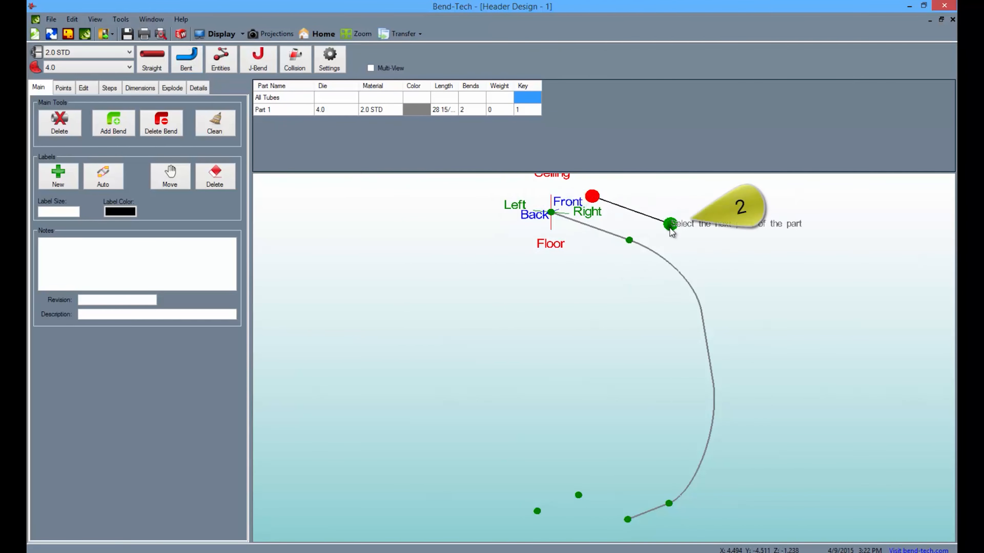
pyautogui.click(578, 495)
pyautogui.click(542, 509)
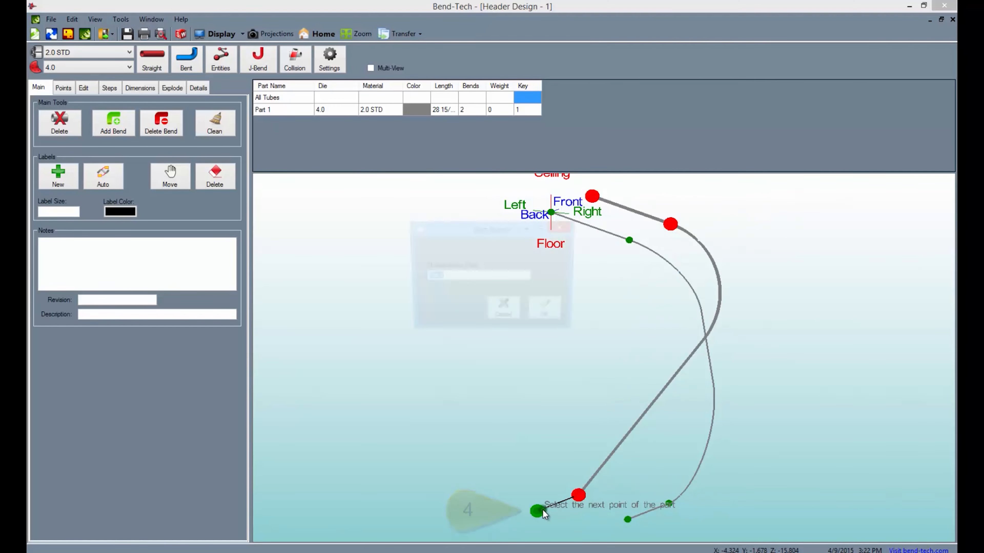
pyautogui.click(562, 309)
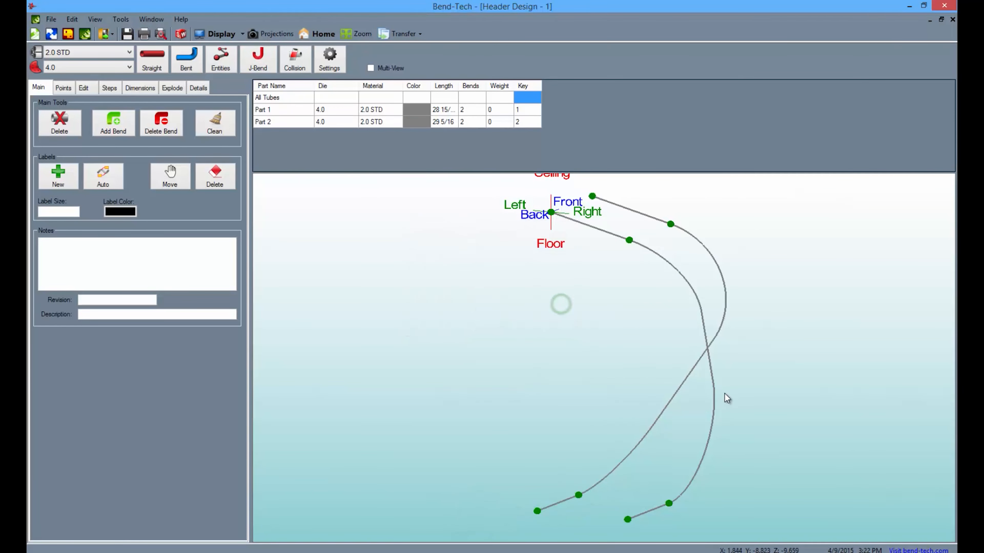
# Display the two tubes as solids and inspect the clearance where they cross from several angles
pyautogui.moveTo(724, 394); pyautogui.dragTo(562, 437)
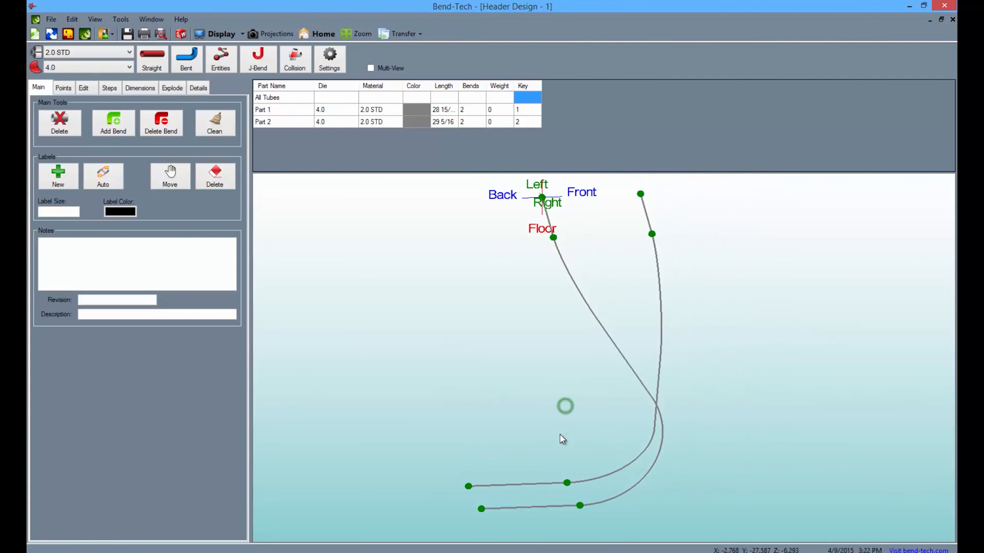
pyautogui.click(220, 33)
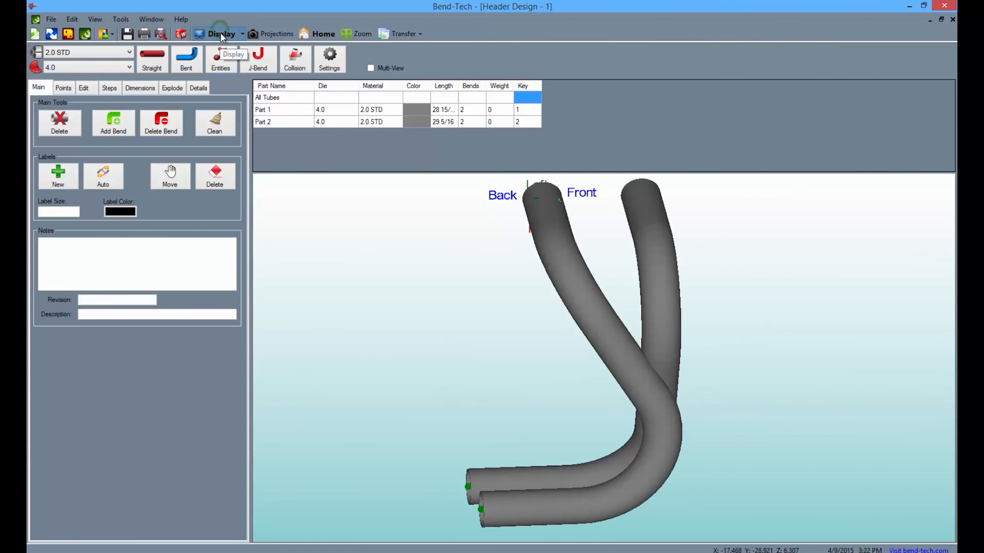
pyautogui.moveTo(633, 414); pyautogui.dragTo(814, 401)
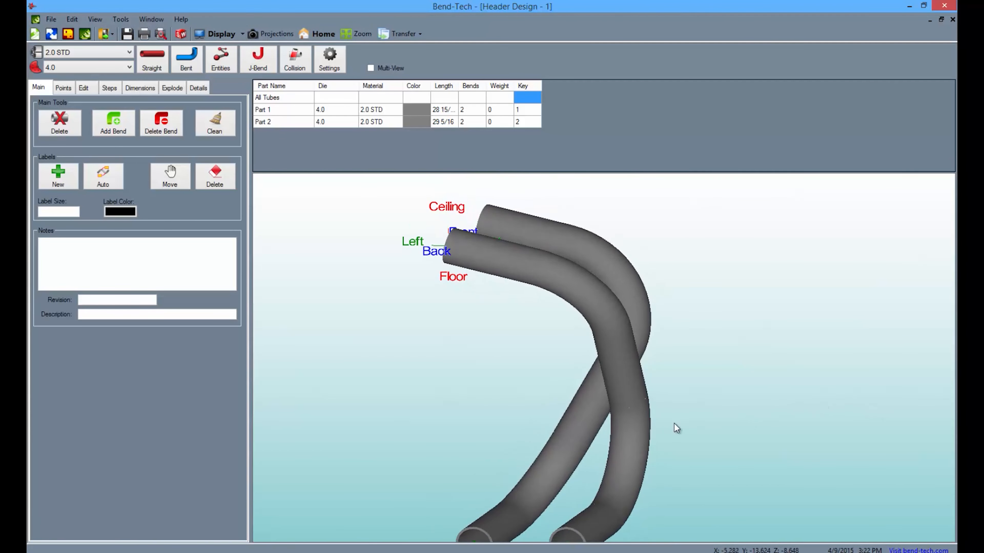
# Add a new bend in the middle section of Part 2 and another in the middle section of Part 1
pyautogui.click(121, 129)
pyautogui.click(594, 397)
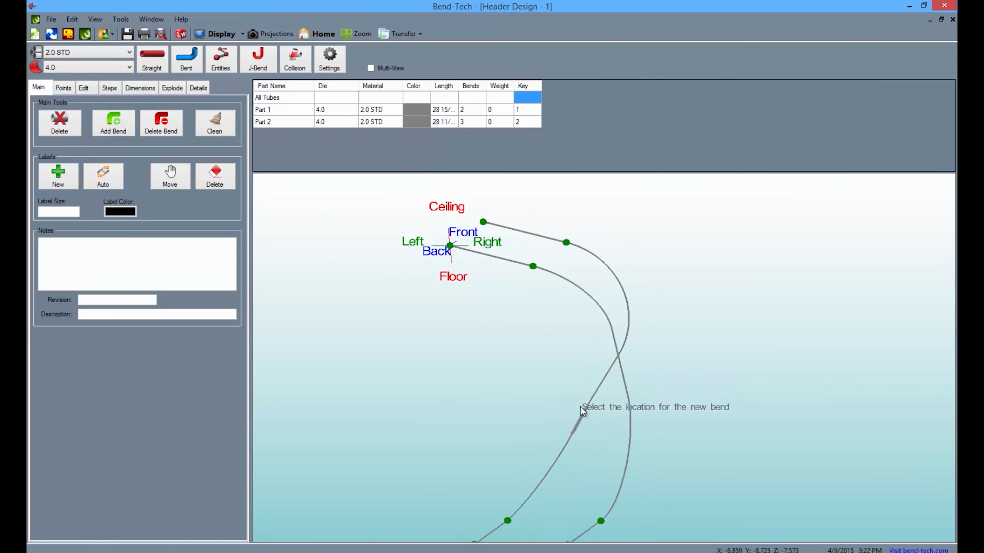
pyautogui.click(625, 388)
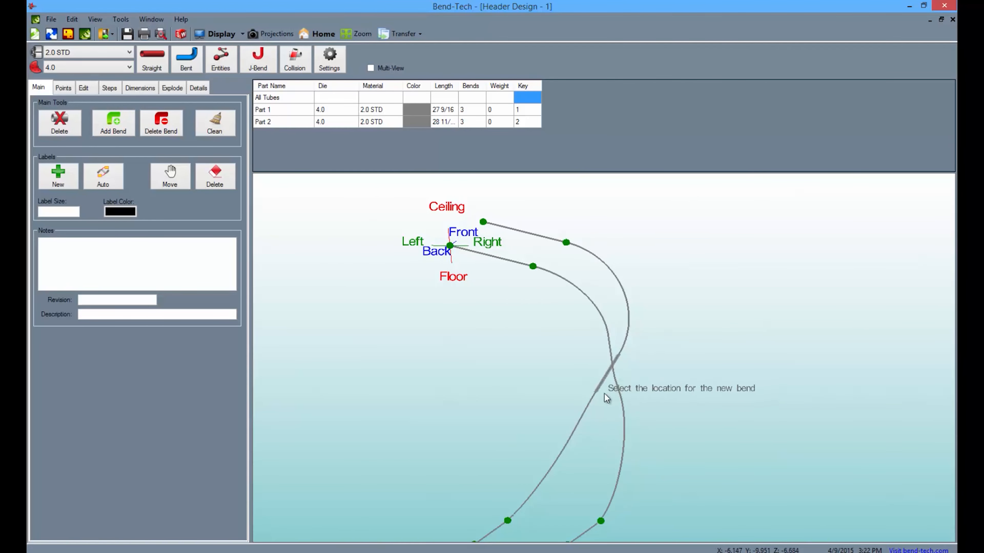
# Nudge Part 2's added middle bend left four times and toward the ceiling once, using the 0.25 amount
pyautogui.click(83, 89)
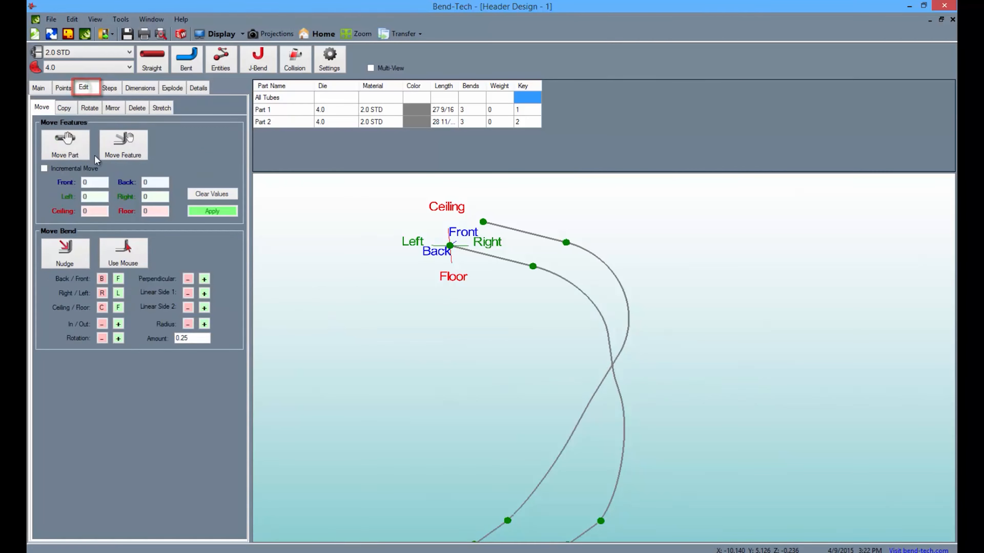
pyautogui.click(68, 262)
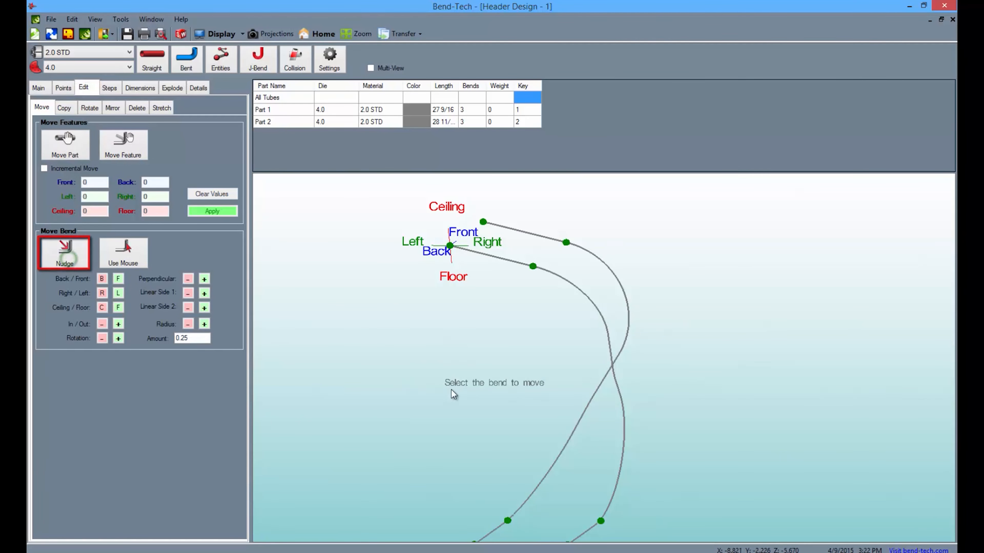
pyautogui.click(588, 396)
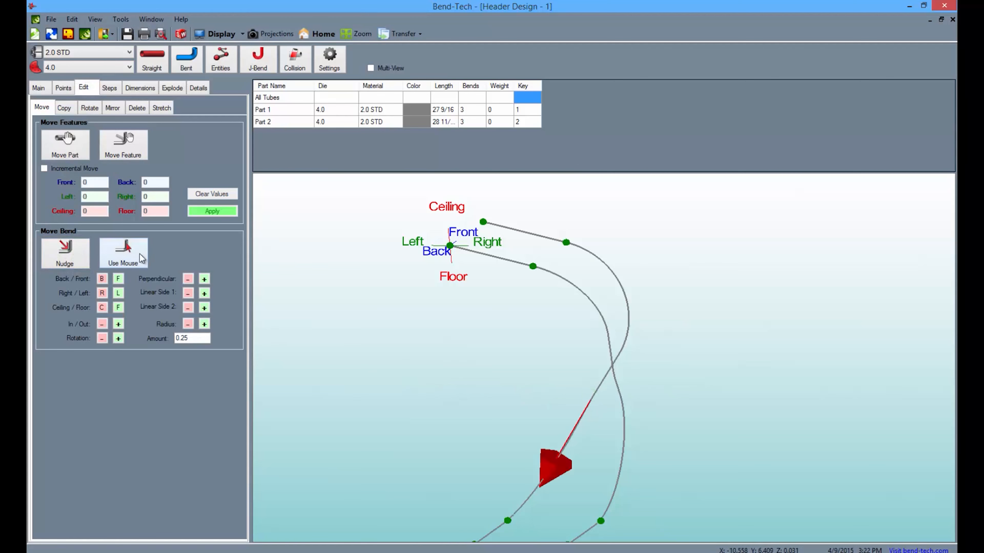
pyautogui.click(117, 293)
pyautogui.click(117, 293)
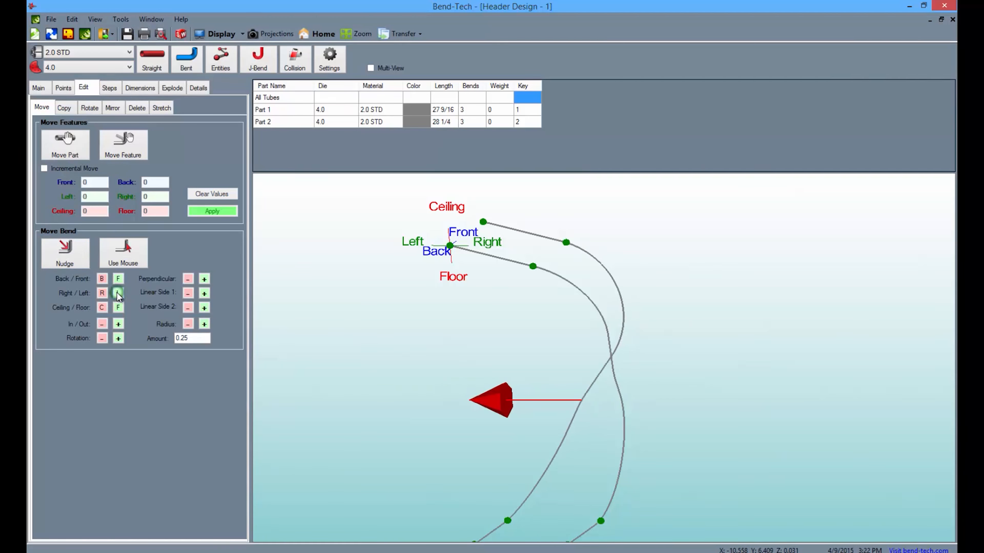
pyautogui.click(118, 293)
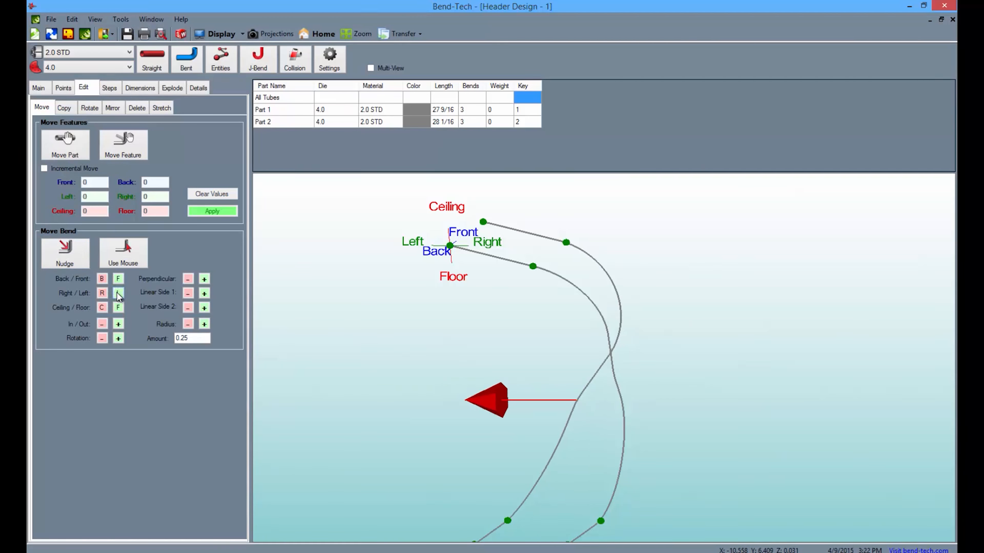
pyautogui.click(117, 293)
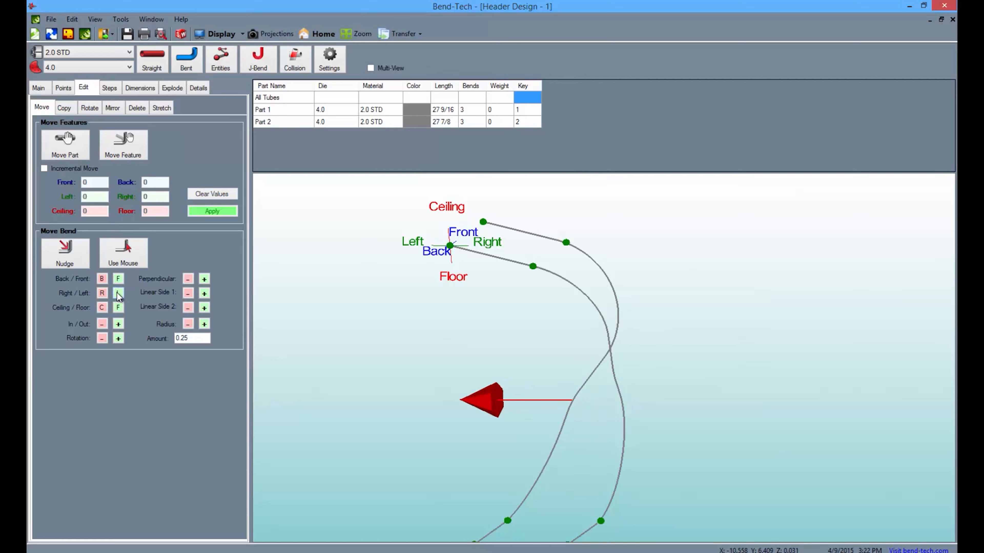
pyautogui.click(106, 306)
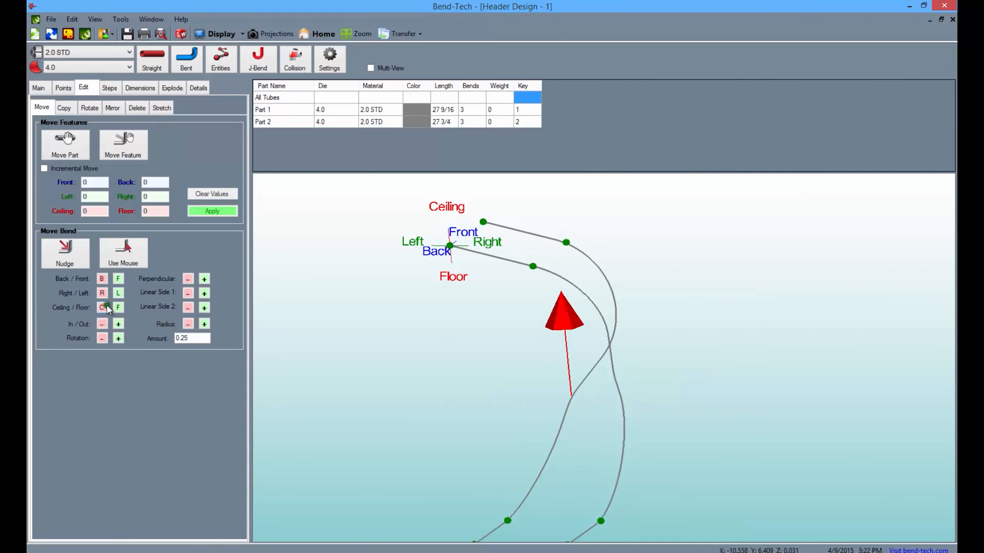
# Nudge Part 1's added middle bend to the right three times, using the 0.25 amount
pyautogui.click(64, 254)
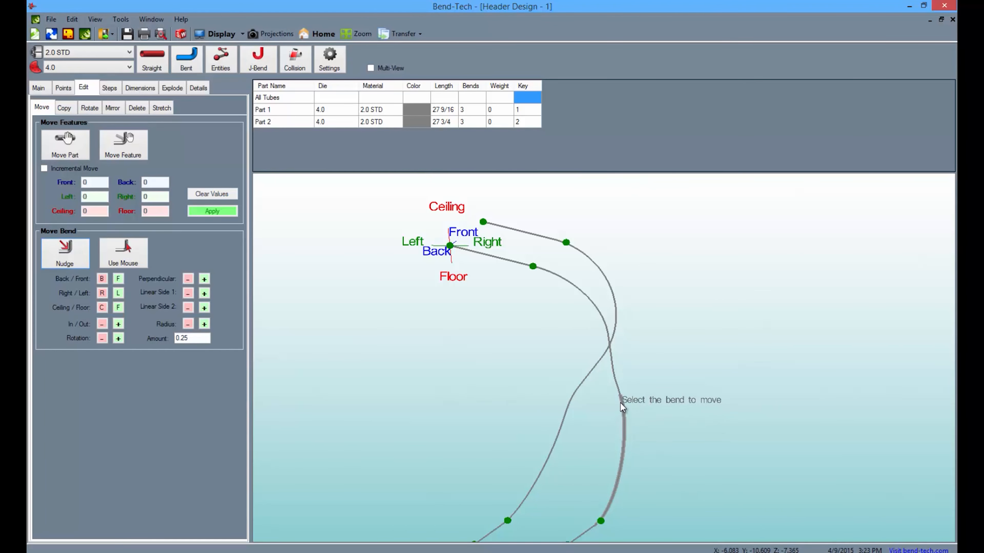
pyautogui.click(614, 378)
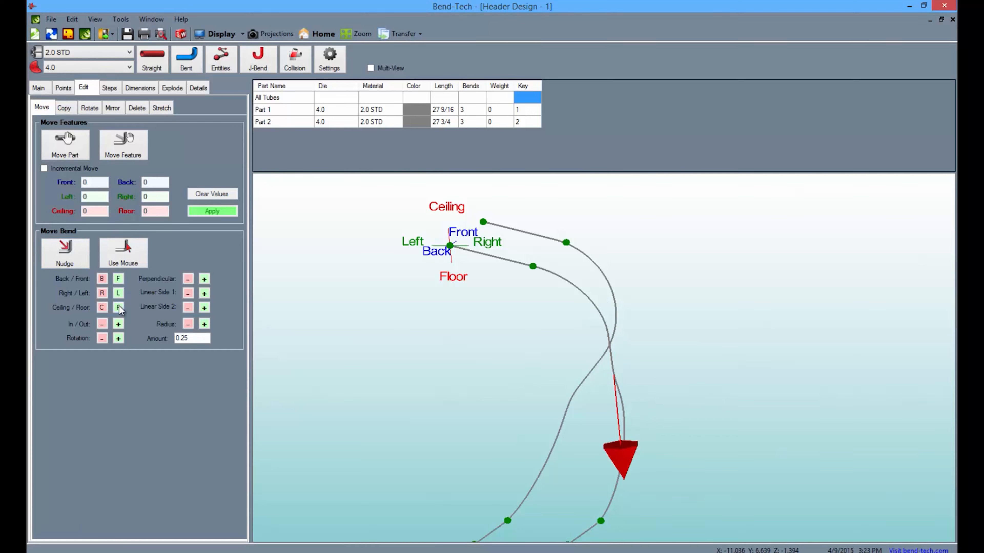
pyautogui.click(101, 293)
pyautogui.click(102, 294)
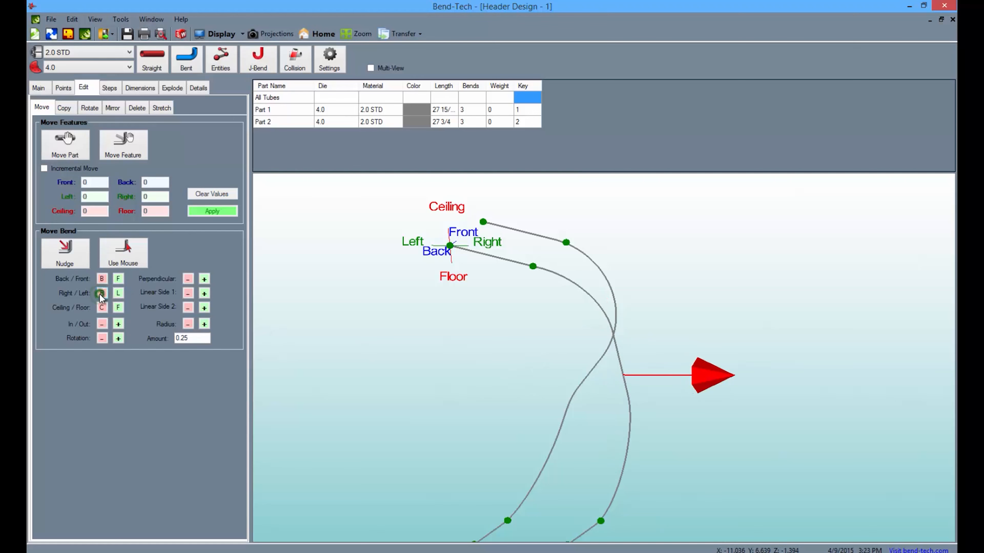
pyautogui.click(101, 293)
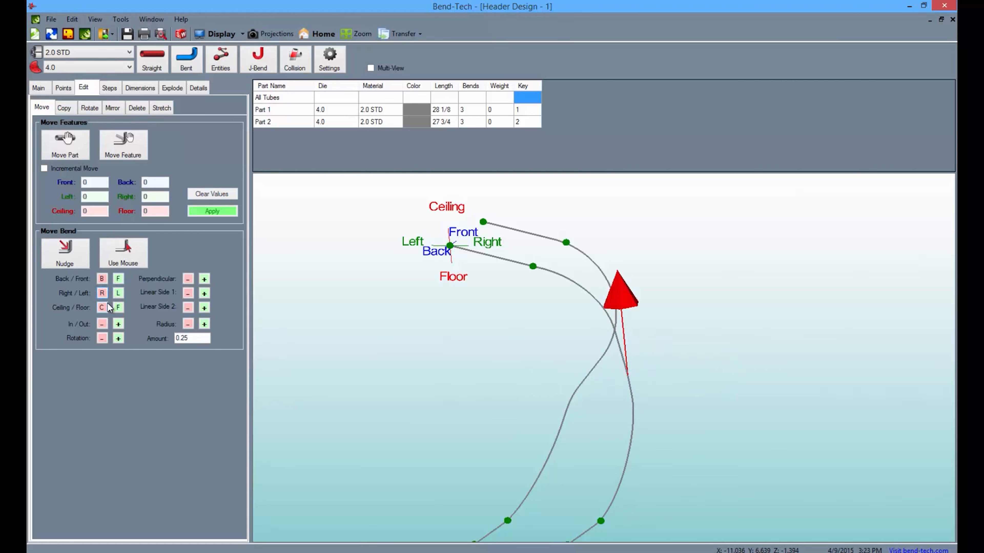
# Raise Part 1's middle bend toward the ceiling in several 0.25 nudges and shift it back left by one nudge
pyautogui.click(106, 304)
pyautogui.click(106, 304)
pyautogui.click(106, 306)
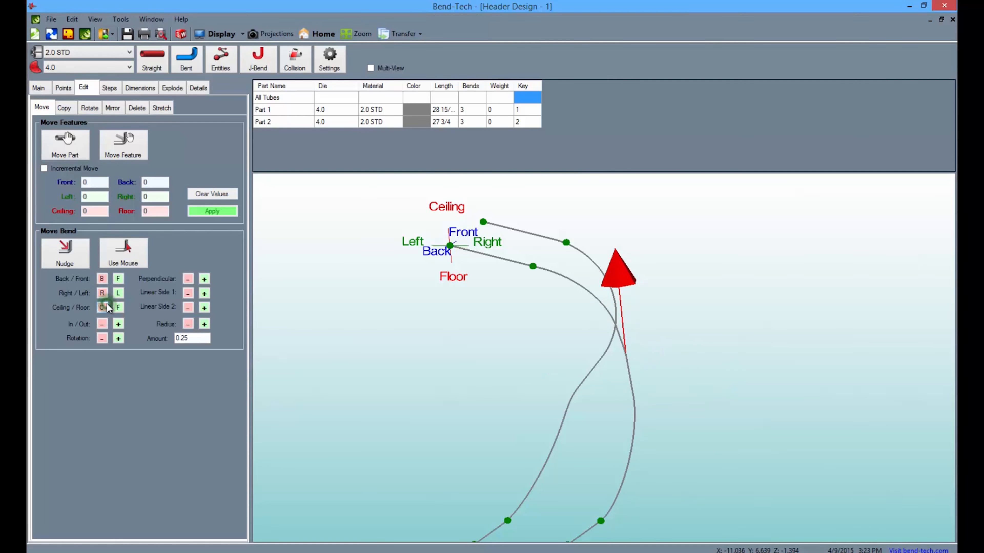
pyautogui.click(106, 306)
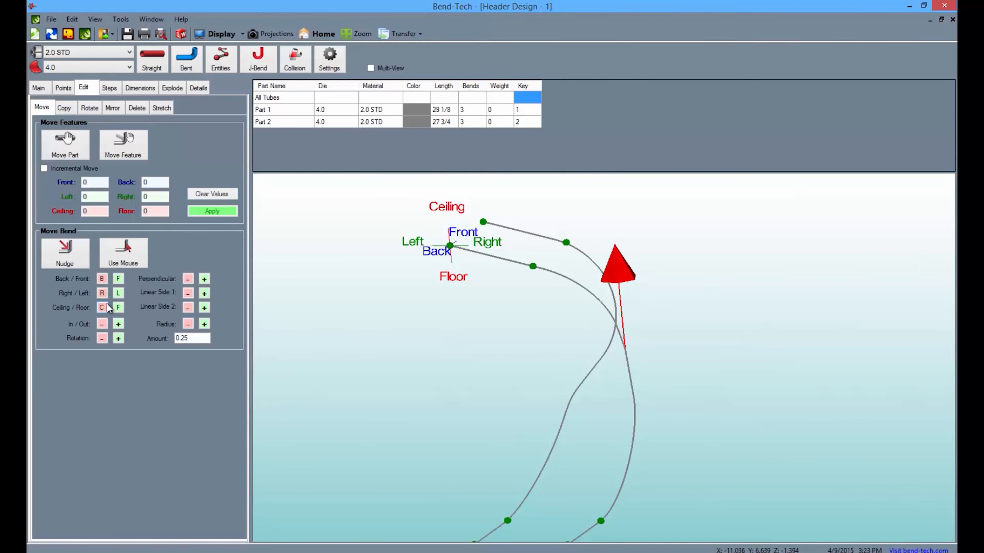
pyautogui.click(116, 295)
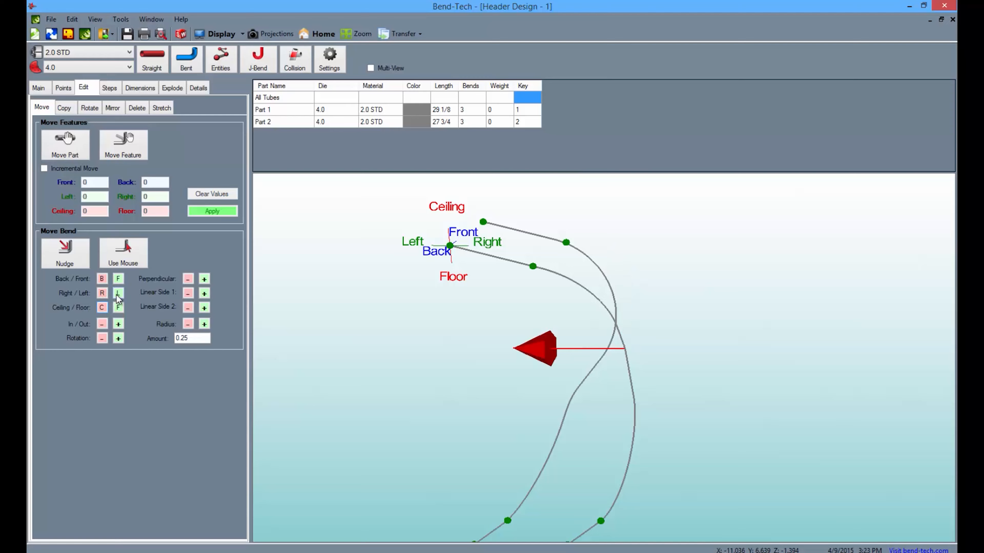
pyautogui.click(117, 294)
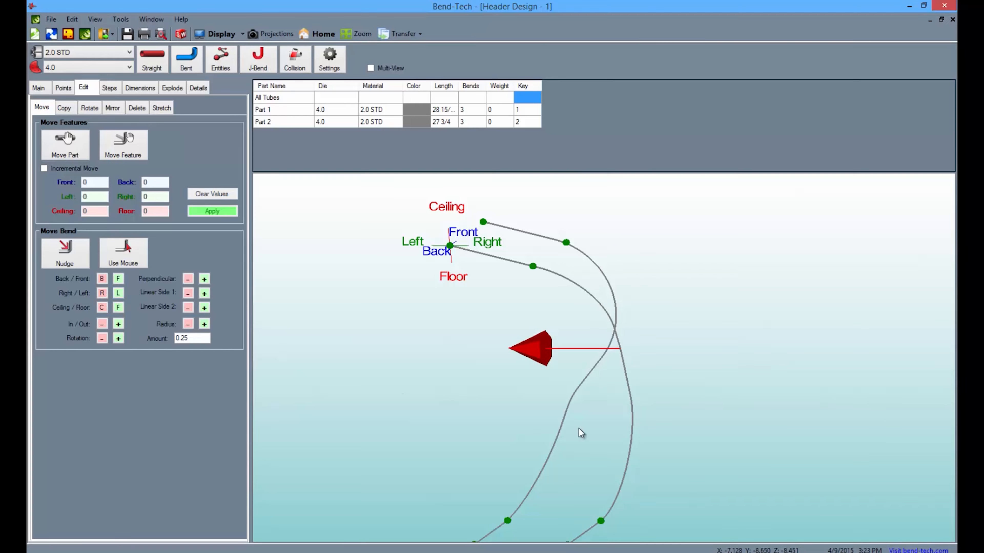
# Show the tubes as solids again and check the gap between their adjusted bends from different sides
pyautogui.moveTo(581, 433); pyautogui.dragTo(270, 395)
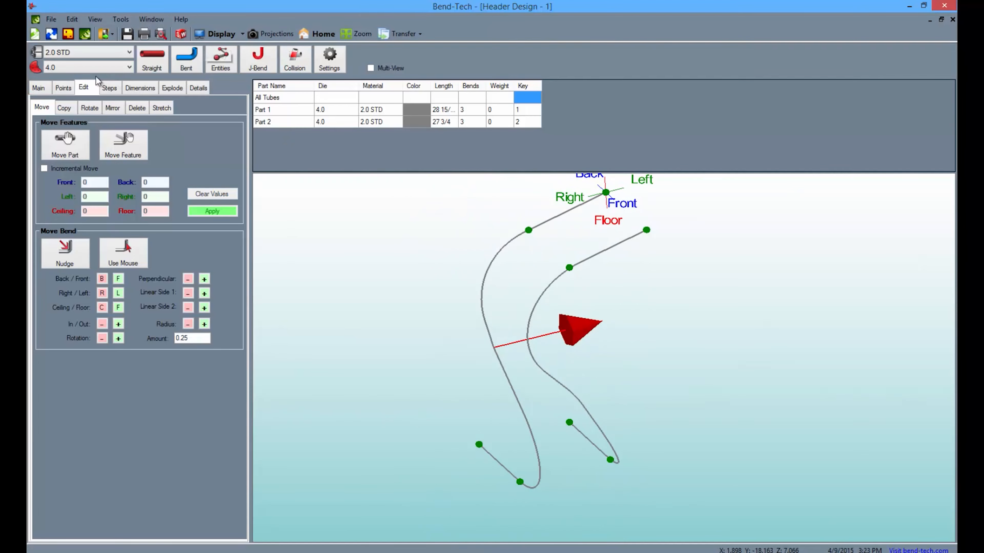
pyautogui.click(43, 88)
pyautogui.click(221, 33)
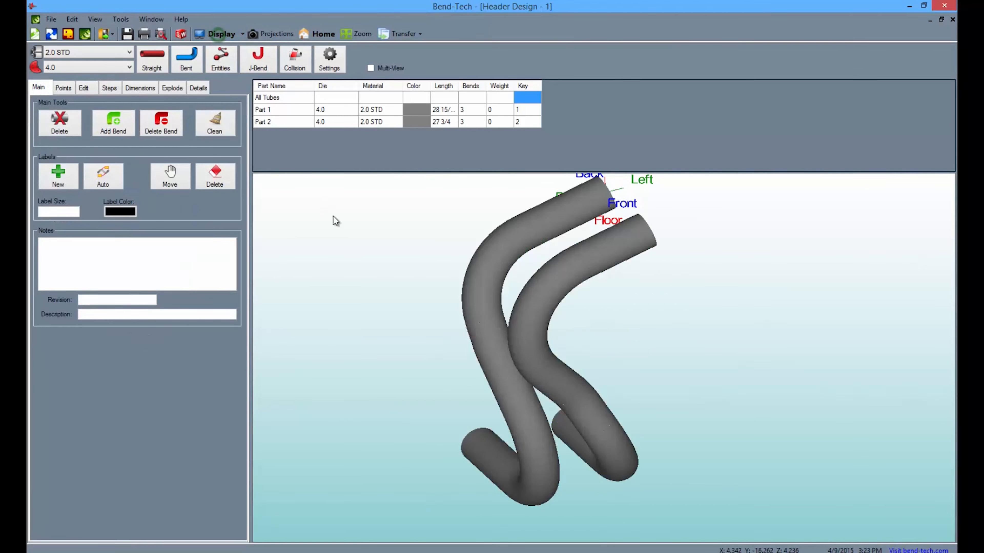
pyautogui.moveTo(518, 413)
pyautogui.mouseDown()
pyautogui.moveTo(560, 394)
pyautogui.moveTo(571, 375)
pyautogui.moveTo(644, 393)
pyautogui.moveTo(459, 453)
pyautogui.moveTo(551, 451)
pyautogui.moveTo(535, 465)
pyautogui.moveTo(553, 428)
pyautogui.moveTo(663, 436)
pyautogui.moveTo(499, 451)
pyautogui.moveTo(562, 421)
pyautogui.moveTo(632, 422)
pyautogui.moveTo(602, 433)
pyautogui.moveTo(514, 430)
pyautogui.moveTo(614, 425)
pyautogui.mouseUp()
pyautogui.moveTo(484, 442); pyautogui.dragTo(474, 402, button='middle')
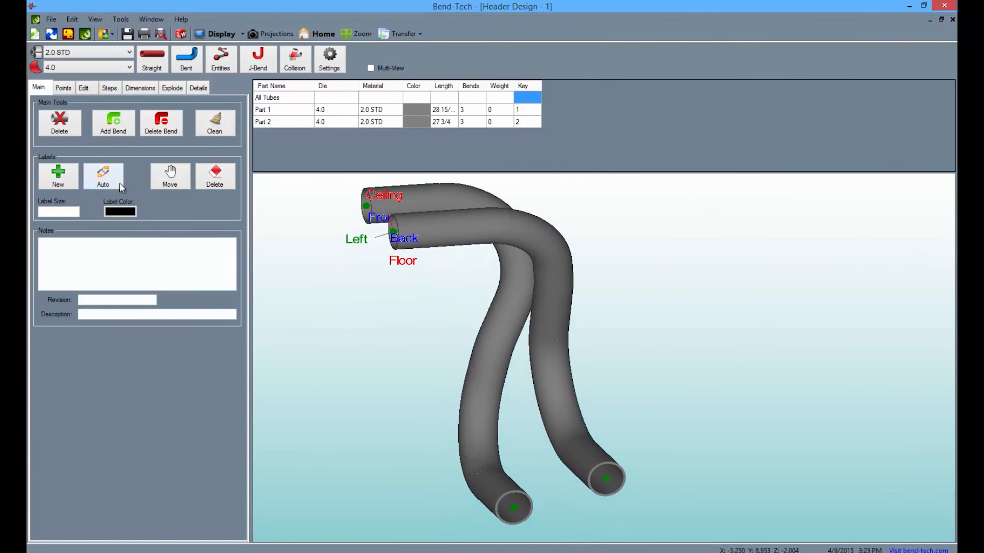
# Nudge Part 2's middle bend left twice more and toward the ceiling once, using the 0.25 amount
pyautogui.click(84, 89)
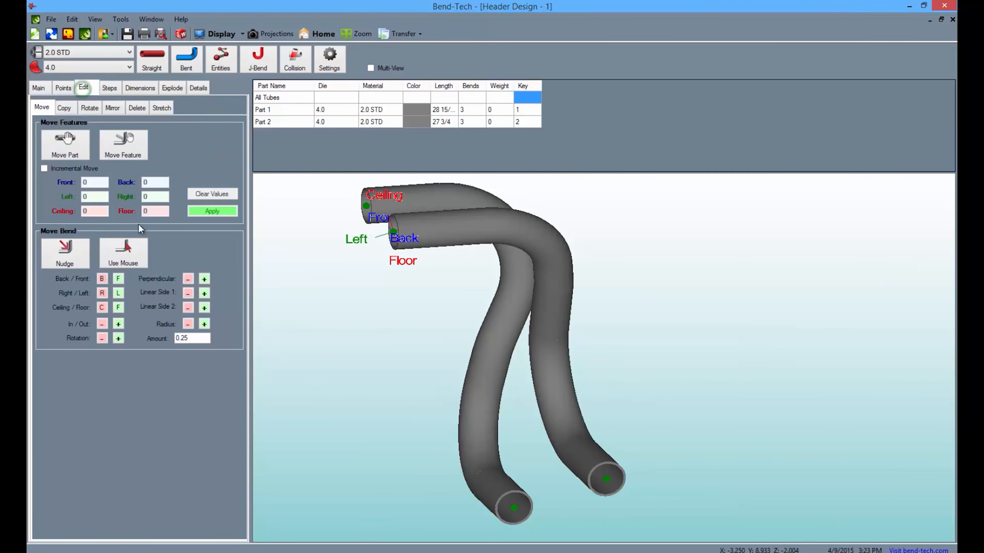
pyautogui.click(82, 254)
pyautogui.click(491, 347)
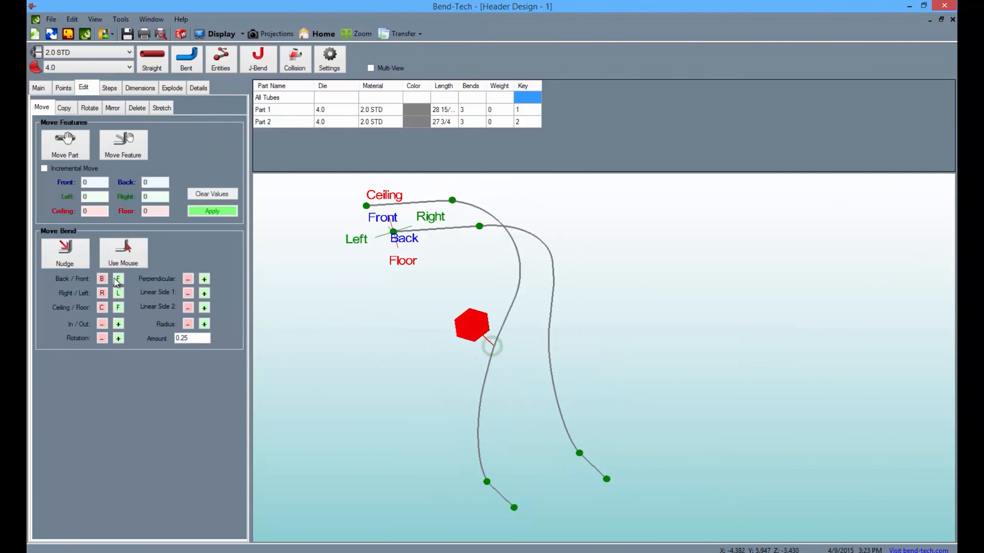
pyautogui.click(118, 294)
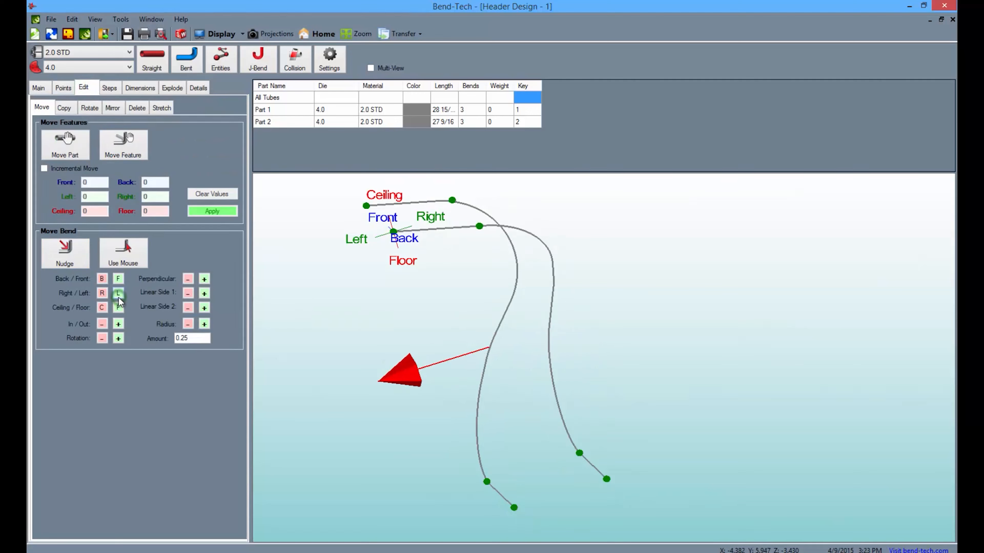
pyautogui.click(118, 293)
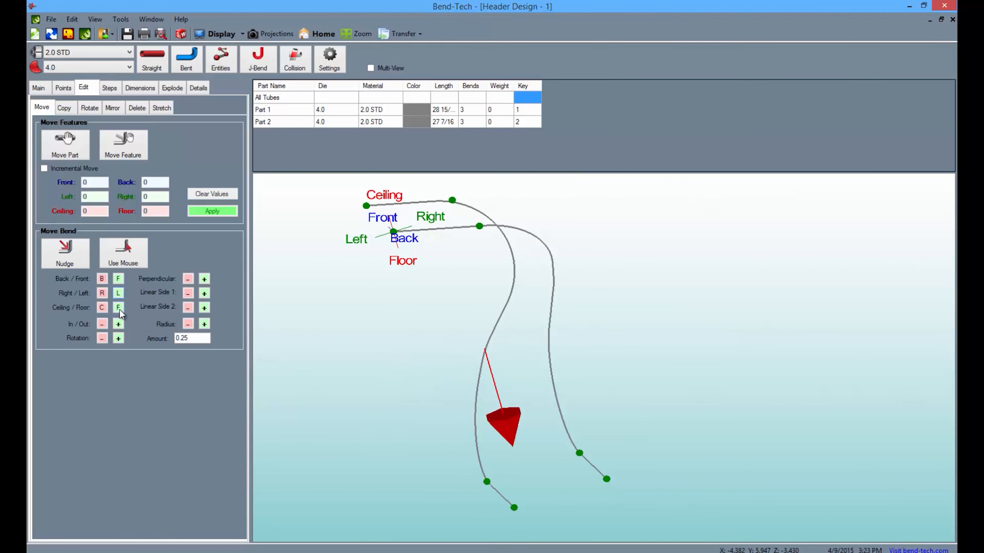
pyautogui.click(106, 307)
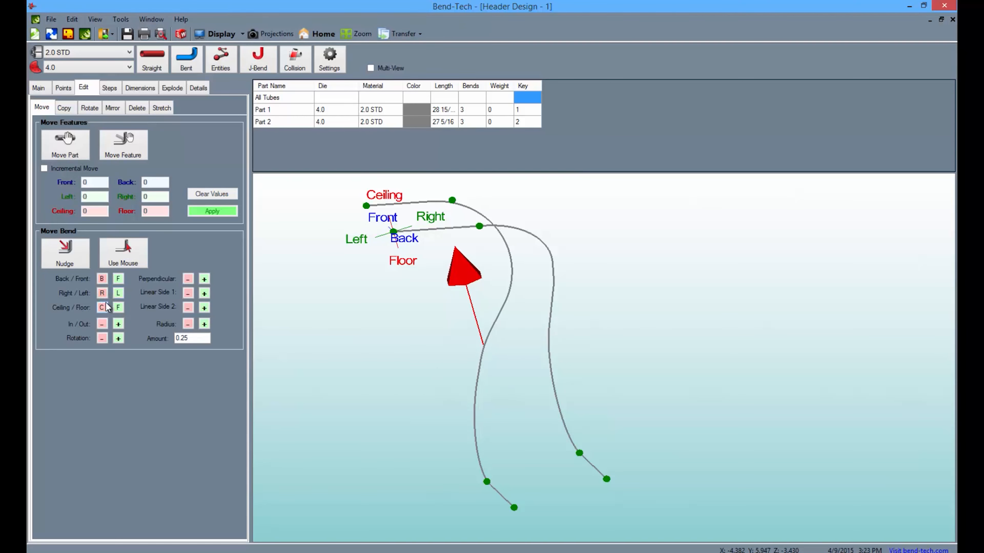
pyautogui.click(39, 87)
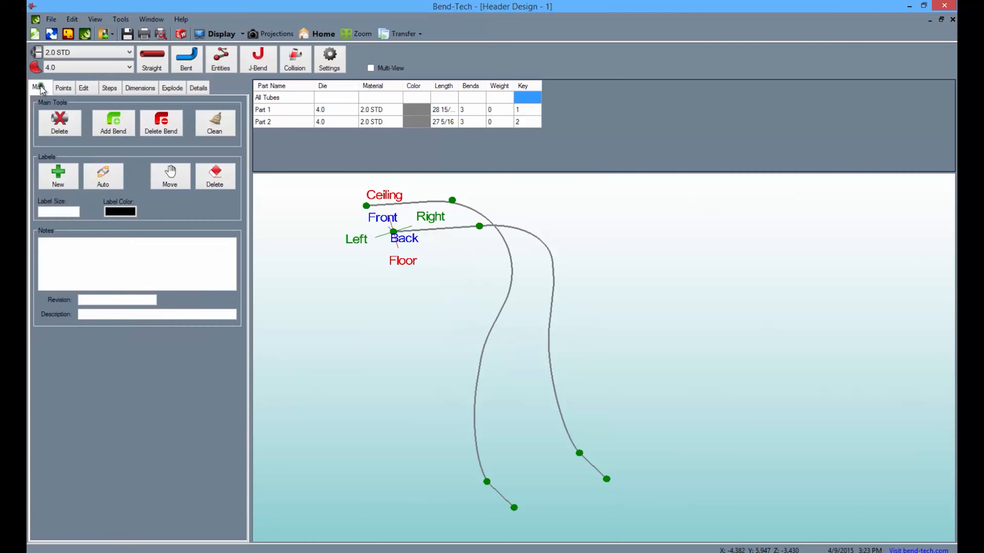
# Show the tubes as solids and explode Part 1 to examine its separate straight and bend sections
pyautogui.click(209, 37)
pyautogui.moveTo(382, 203); pyautogui.dragTo(554, 348)
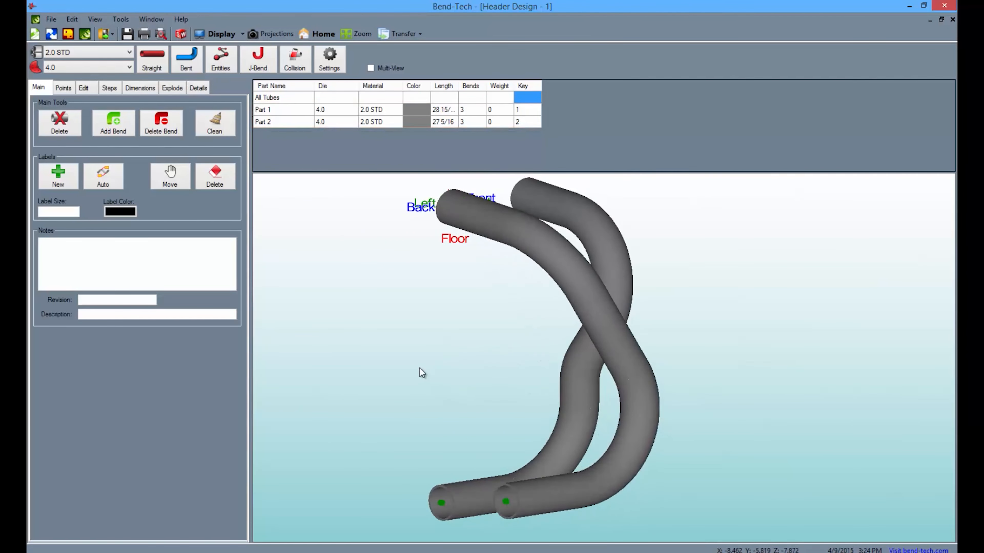
pyautogui.click(275, 110)
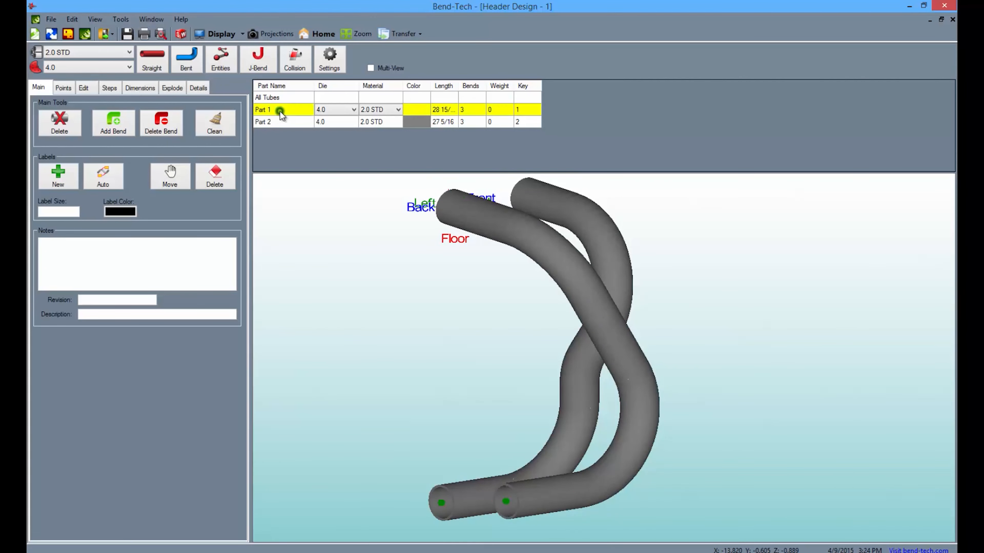
pyautogui.click(165, 89)
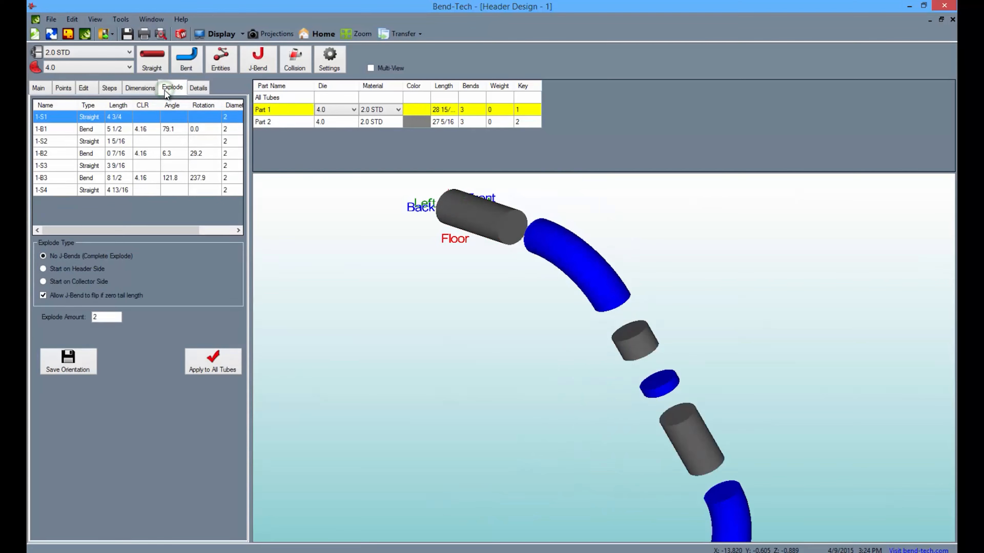
pyautogui.scroll(-2, 480, 325)
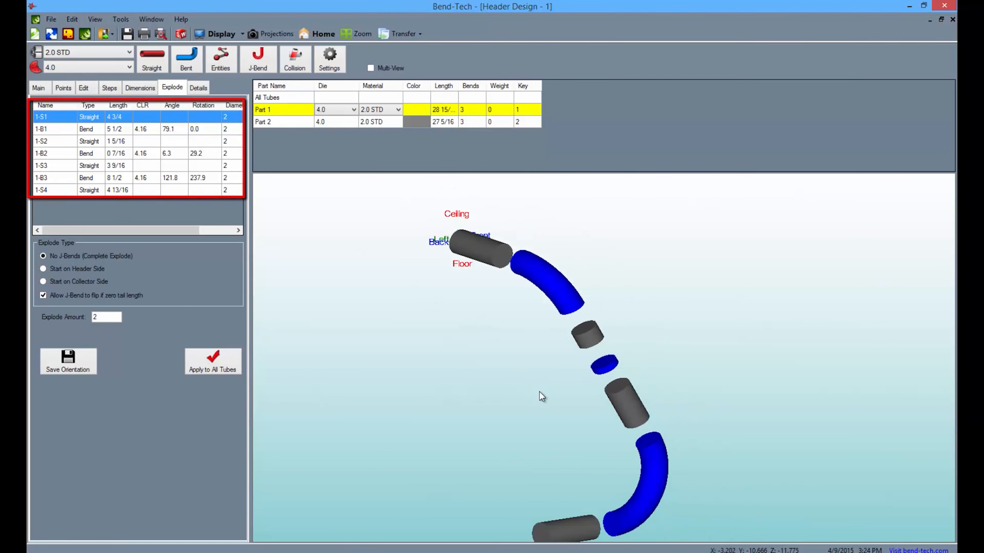
pyautogui.scroll(-2, 539, 391)
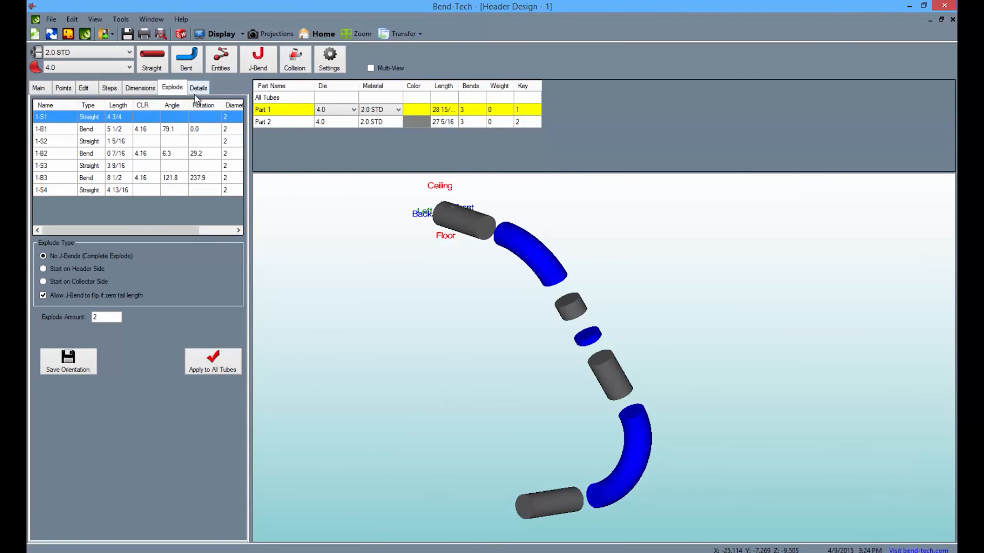
# Explode Part 2 and examine its straight and bend sections from an angled view
pyautogui.click(309, 118)
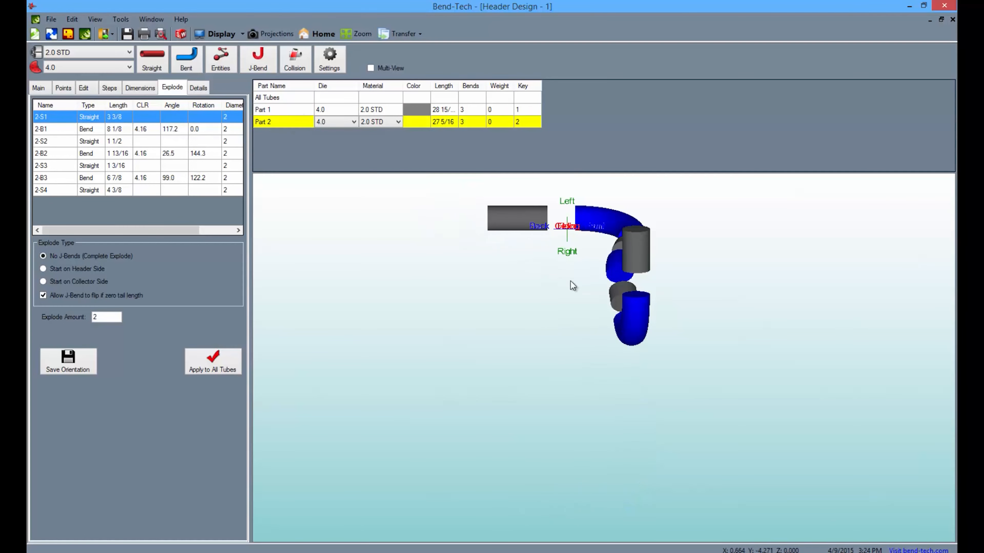
pyautogui.moveTo(594, 306); pyautogui.dragTo(570, 213)
pyautogui.moveTo(601, 373); pyautogui.dragTo(573, 450)
pyautogui.moveTo(573, 446); pyautogui.dragTo(581, 399, button='right')
pyautogui.moveTo(591, 396); pyautogui.dragTo(625, 397)
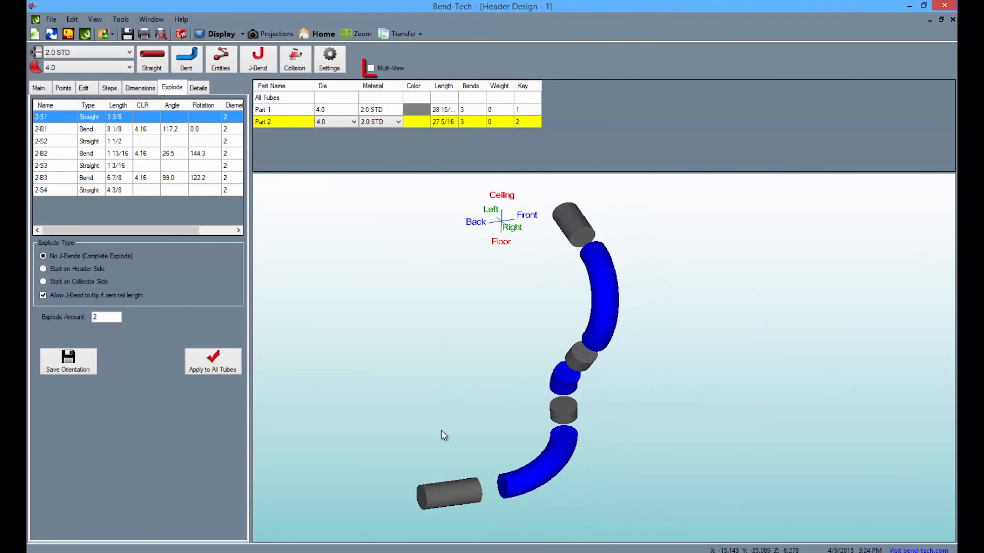
pyautogui.moveTo(440, 431)
pyautogui.mouseDown()
pyautogui.moveTo(457, 454)
pyautogui.moveTo(444, 447)
pyautogui.mouseUp()
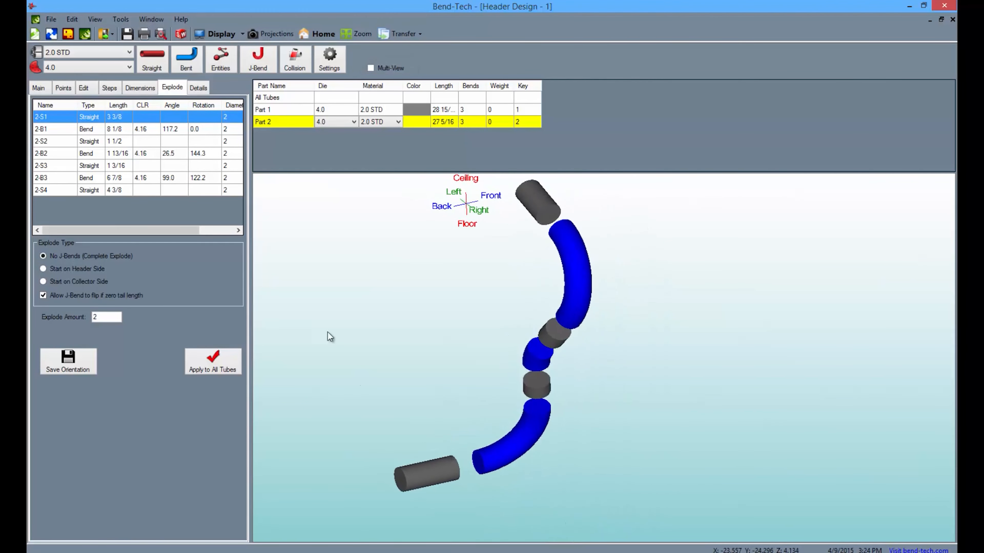
# Split the display into multiple views and compare exploded Part 2 and Part 1 from different angles
pyautogui.click(371, 68)
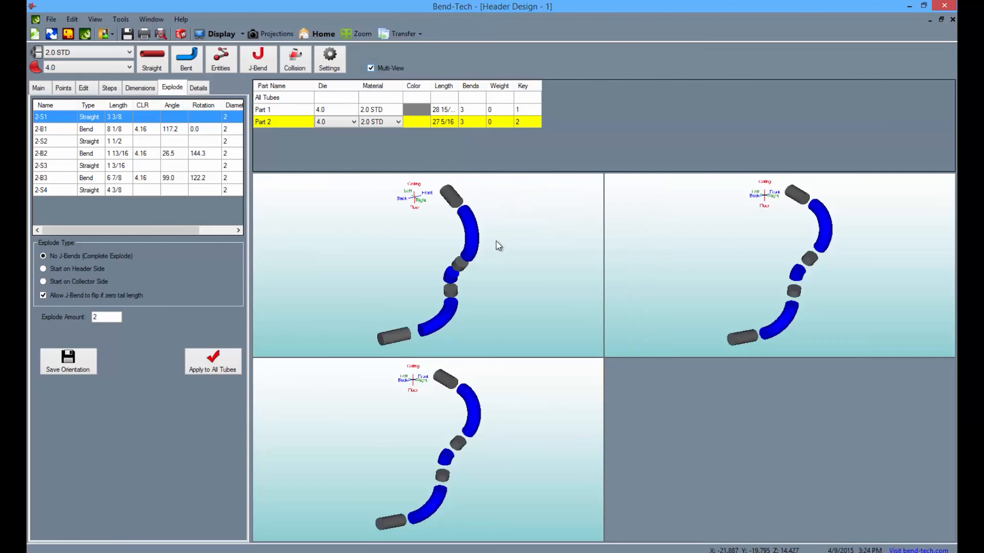
pyautogui.moveTo(420, 407); pyautogui.dragTo(399, 428)
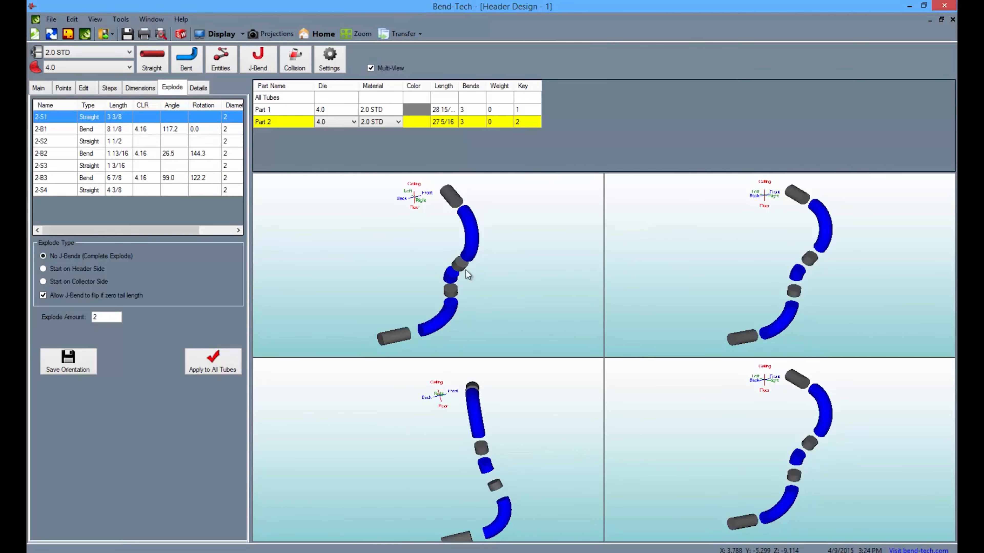
pyautogui.click(284, 109)
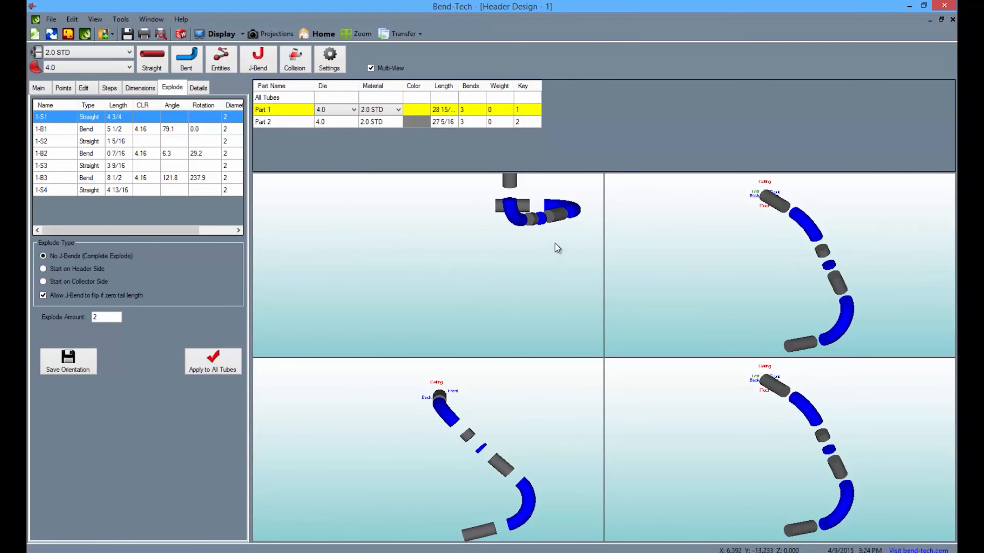
pyautogui.moveTo(555, 248); pyautogui.dragTo(566, 212)
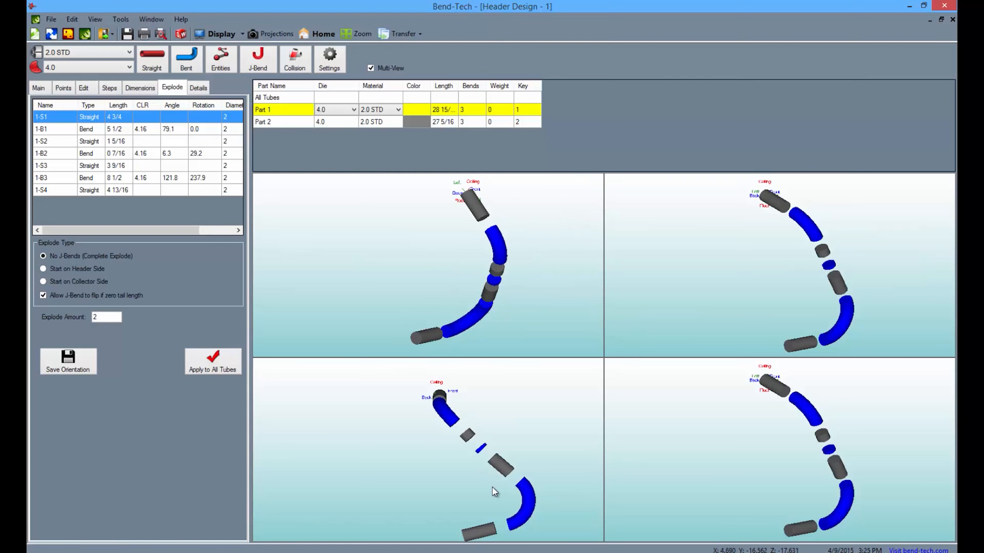
# Review the assembly's material details and return to a single view of both tubes
pyautogui.click(199, 90)
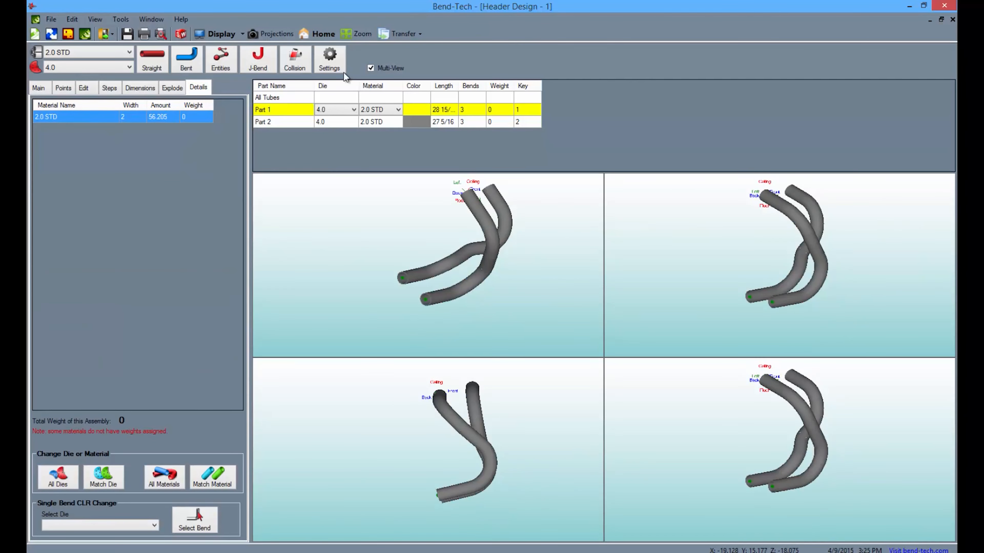
pyautogui.click(370, 68)
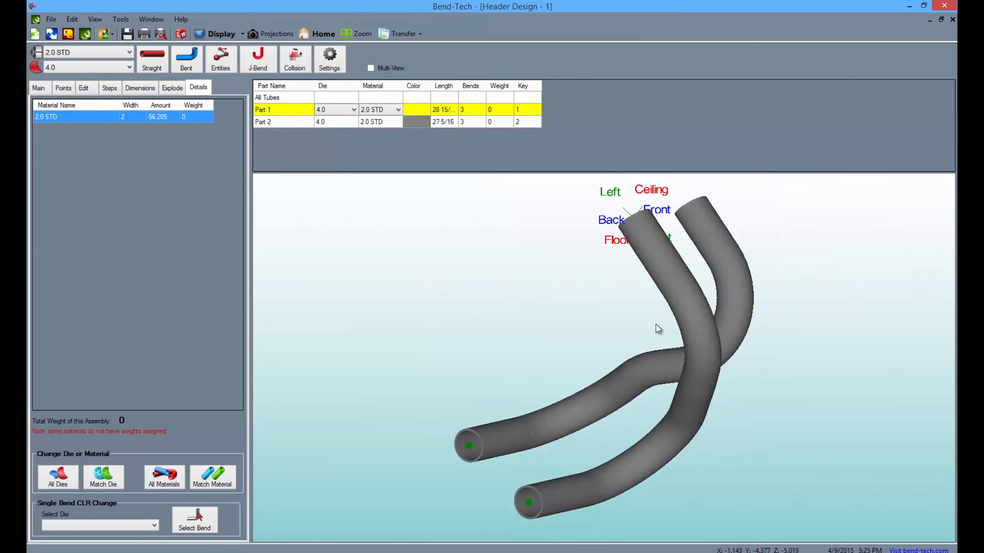
pyautogui.moveTo(656, 325); pyautogui.dragTo(529, 257)
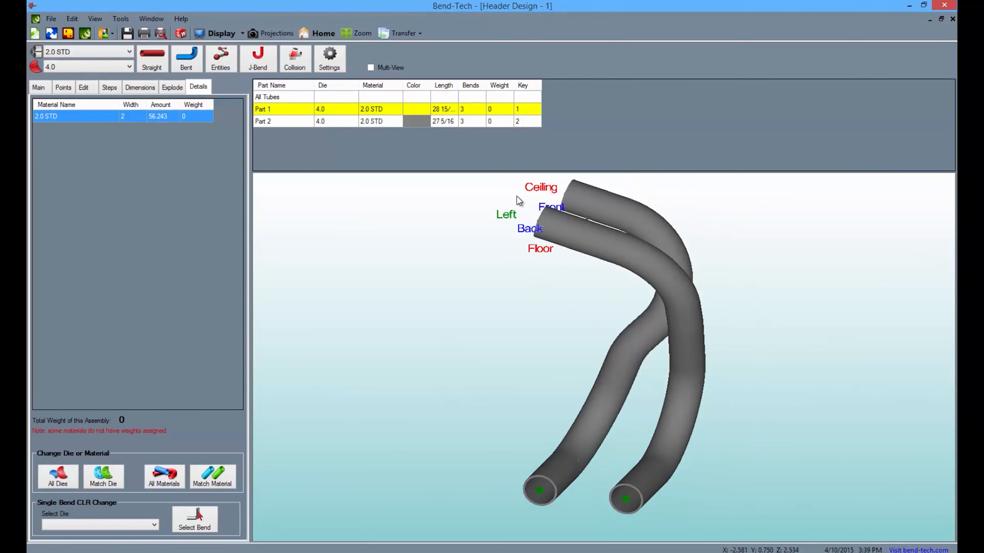
# Calculate the J-bend stock needed and review how the sections are laid out on each listed J-bend
pyautogui.click(258, 68)
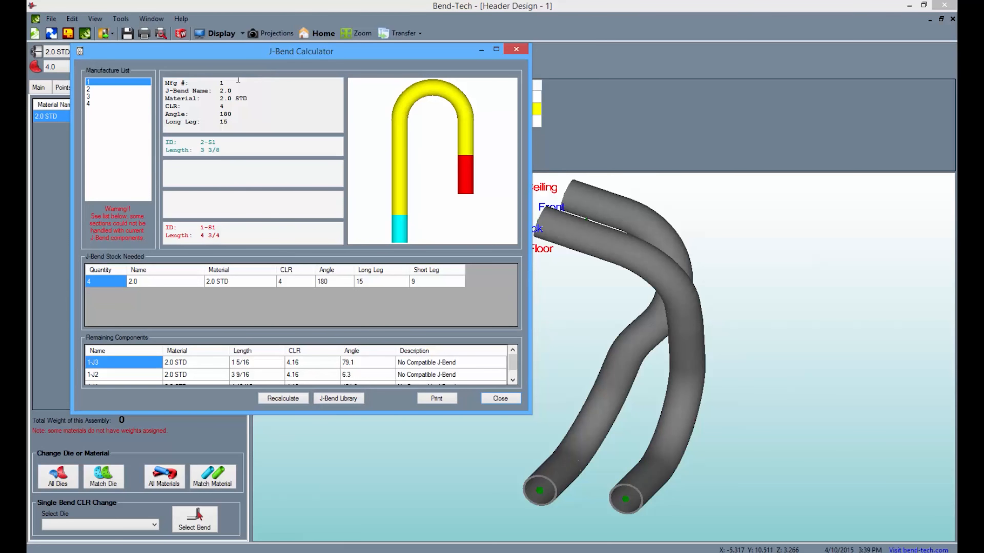
pyautogui.click(89, 90)
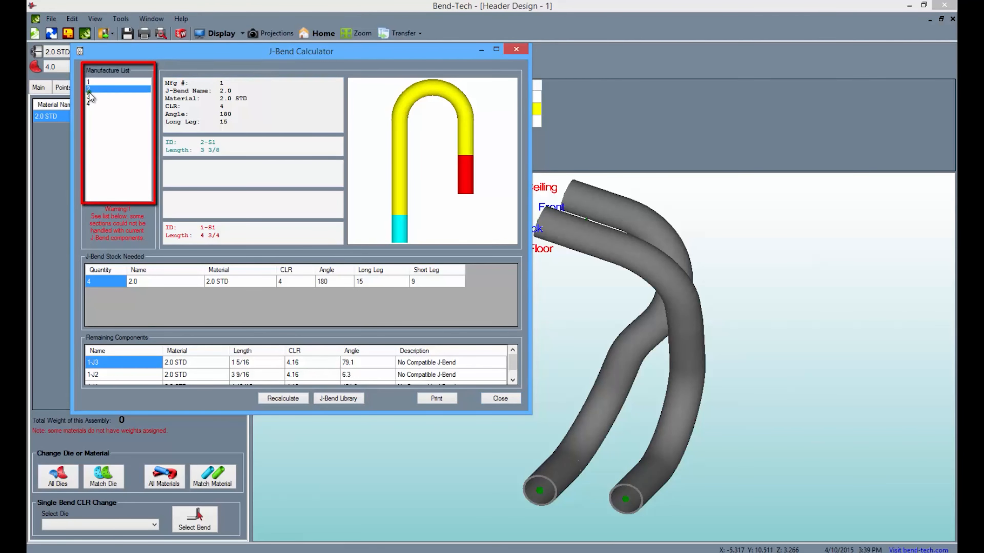
pyautogui.click(89, 97)
pyautogui.click(90, 104)
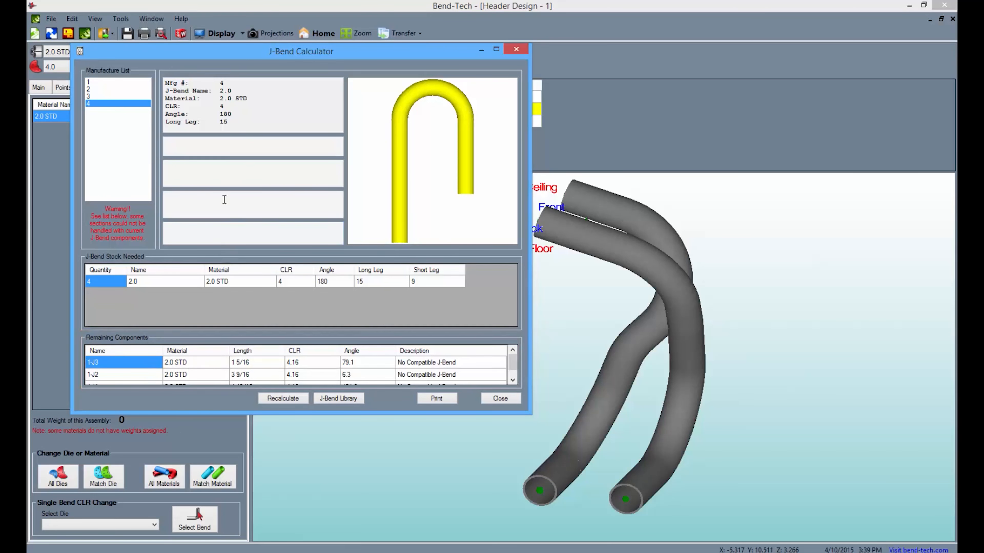
pyautogui.click(88, 82)
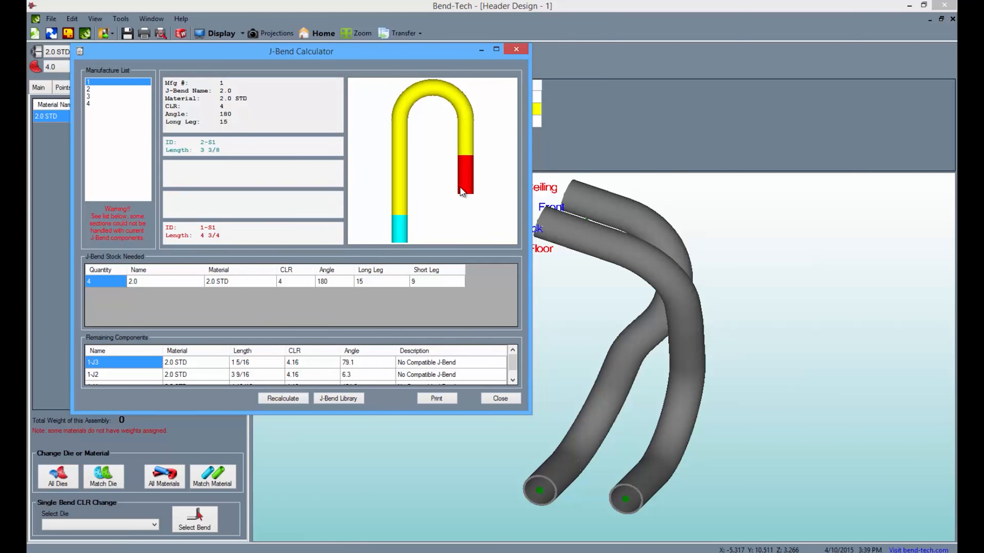
pyautogui.click(491, 398)
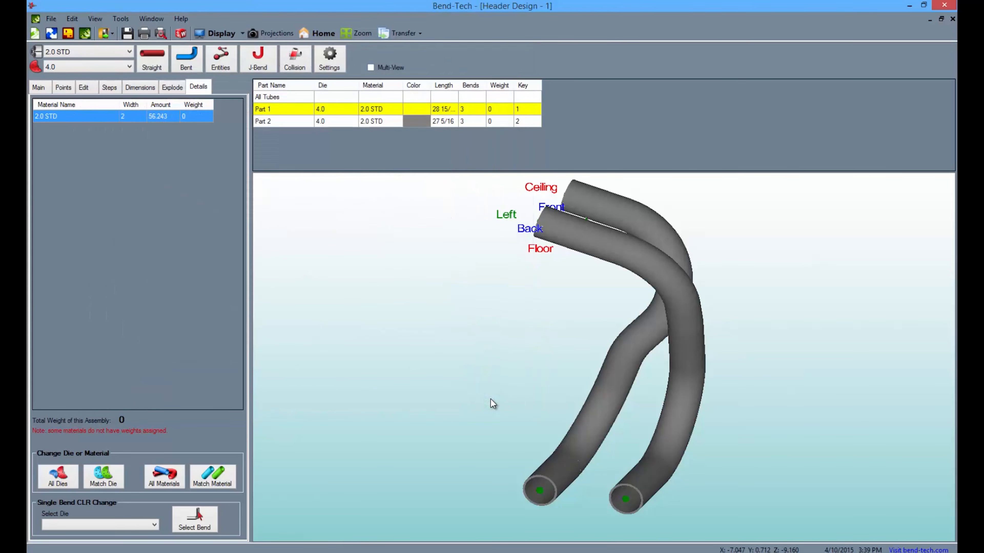
# Run a collision check on the tubes, inspect it from a turned view, and restore the solid display
pyautogui.click(292, 64)
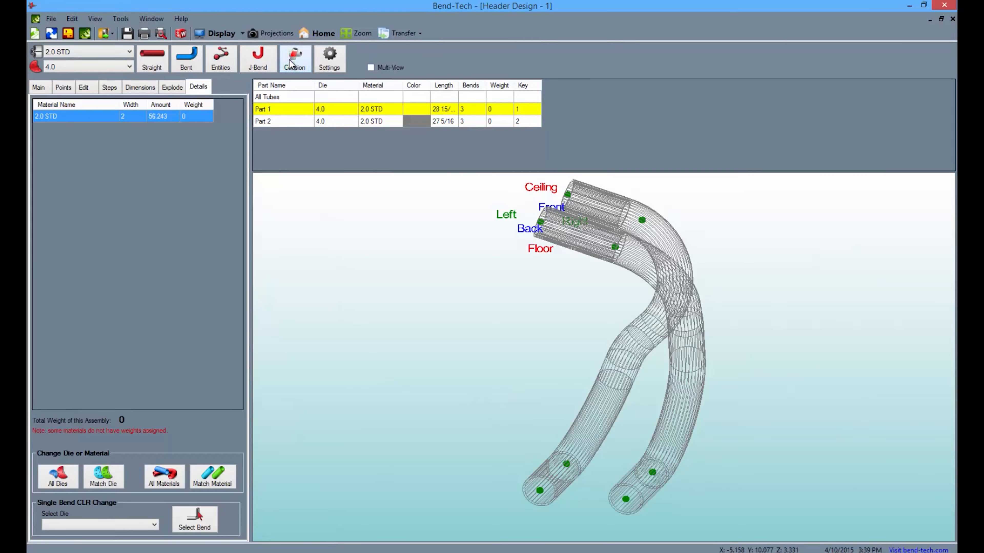
pyautogui.moveTo(640, 351); pyautogui.dragTo(602, 341)
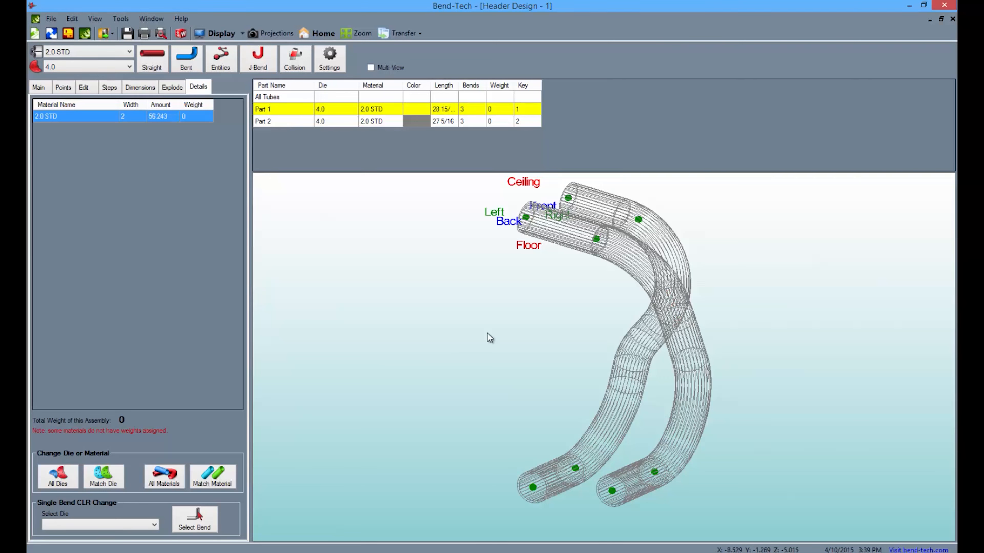
pyautogui.click(215, 33)
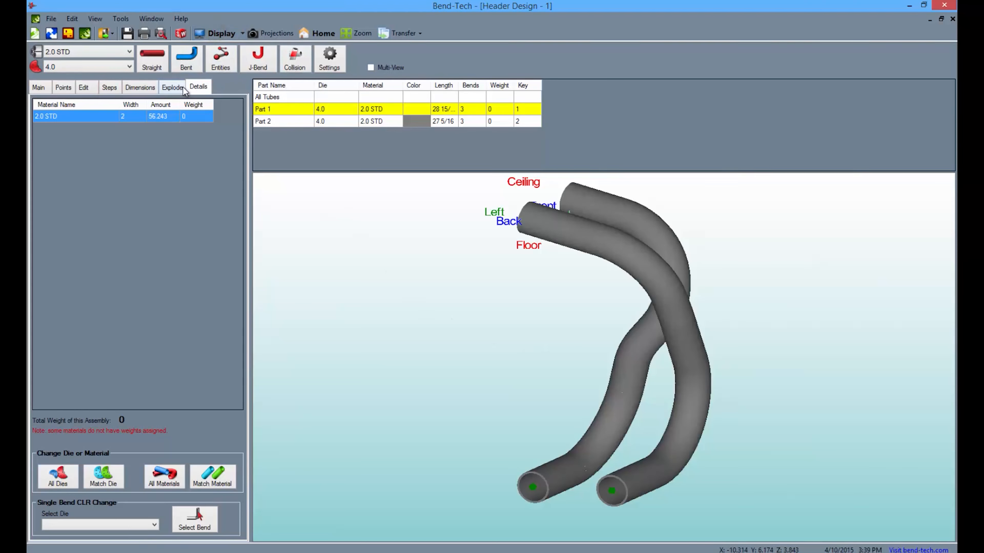
# Add a 1.75 DOM step at 50% down the first straight section of both Part 1 and Part 2
pyautogui.click(110, 87)
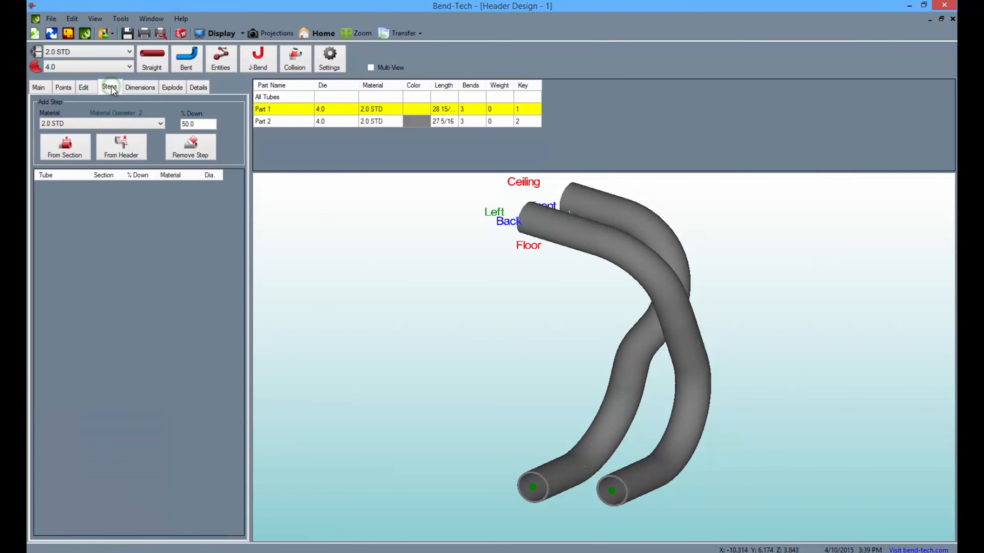
pyautogui.click(105, 122)
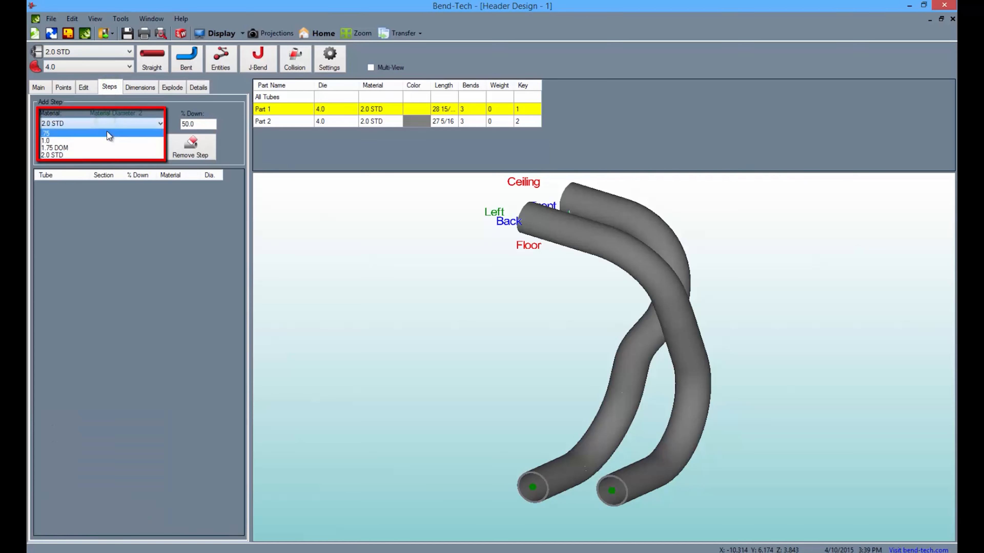
pyautogui.click(107, 146)
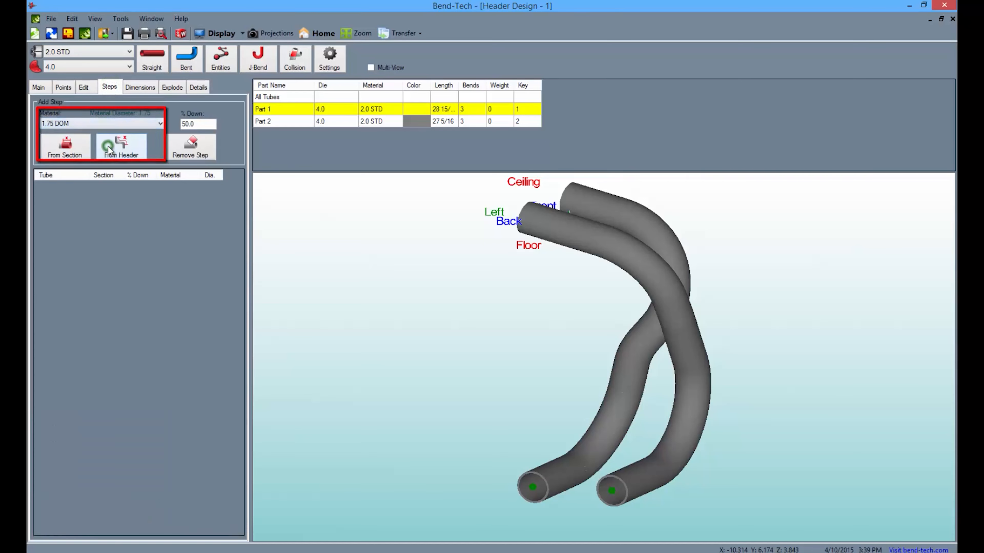
pyautogui.click(75, 146)
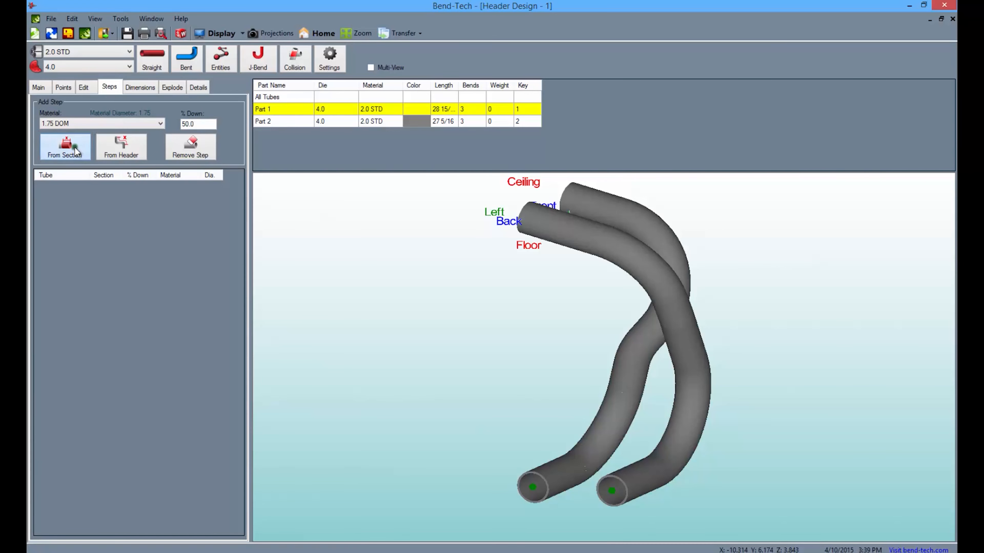
pyautogui.click(544, 231)
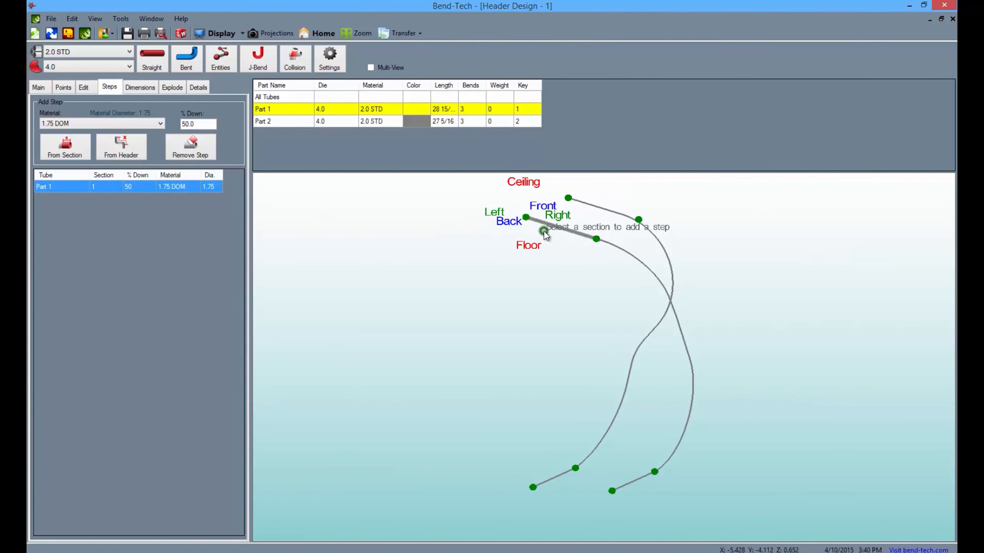
pyautogui.click(588, 209)
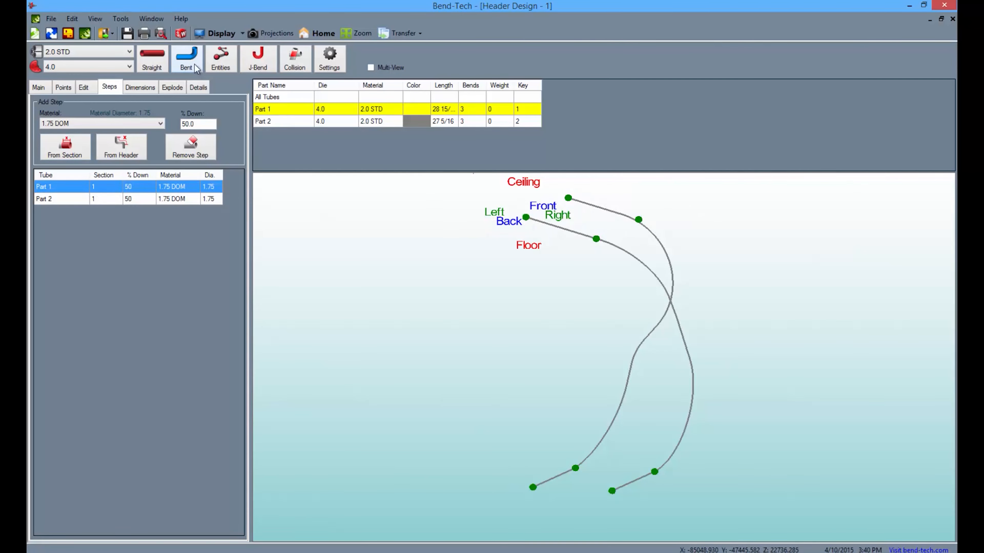
# Show the tubes as solids and inspect the stepped-down diameters on both parts up close
pyautogui.click(215, 32)
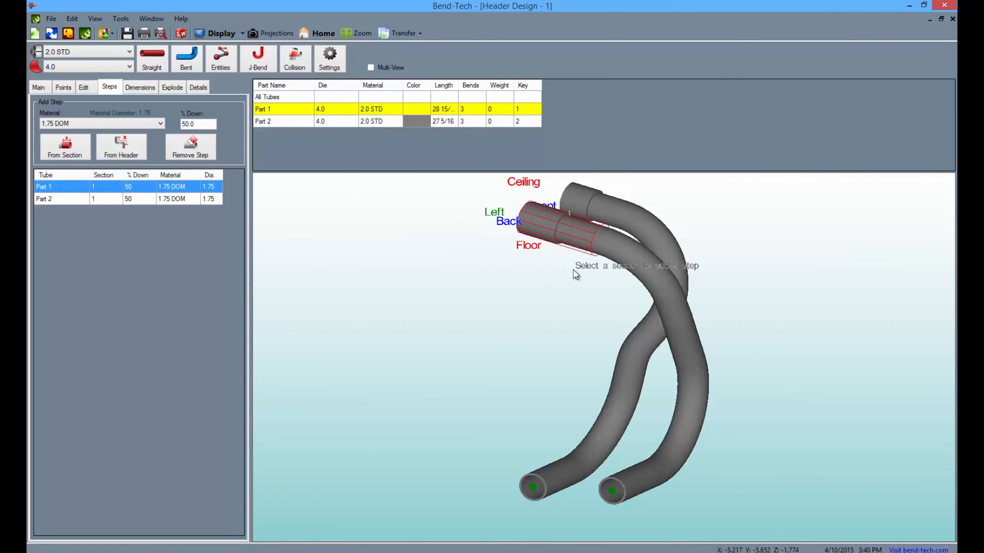
pyautogui.moveTo(573, 271); pyautogui.dragTo(599, 303, button='middle')
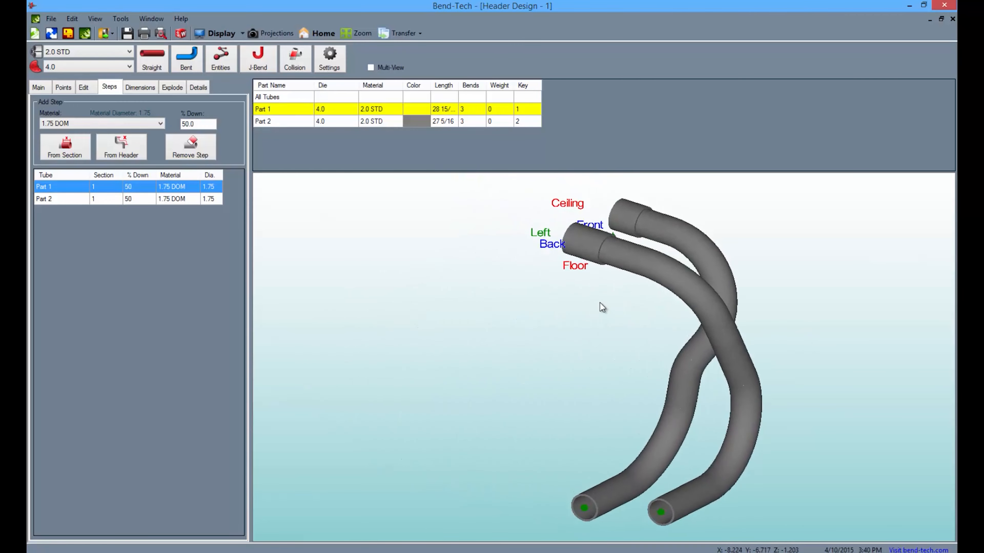
pyautogui.scroll(3, 600, 304)
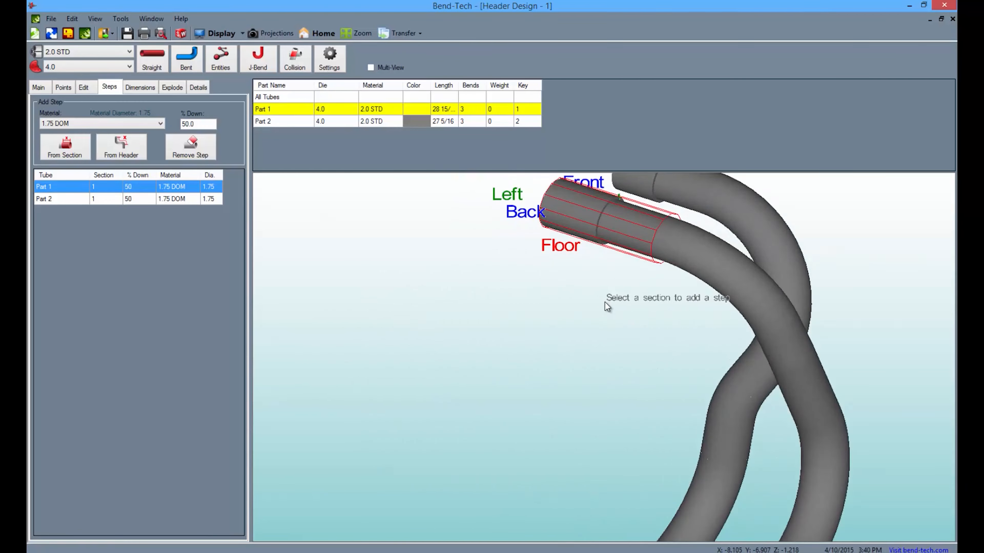
pyautogui.scroll(-5, 608, 301)
pyautogui.moveTo(609, 316); pyautogui.dragTo(646, 331, button='middle')
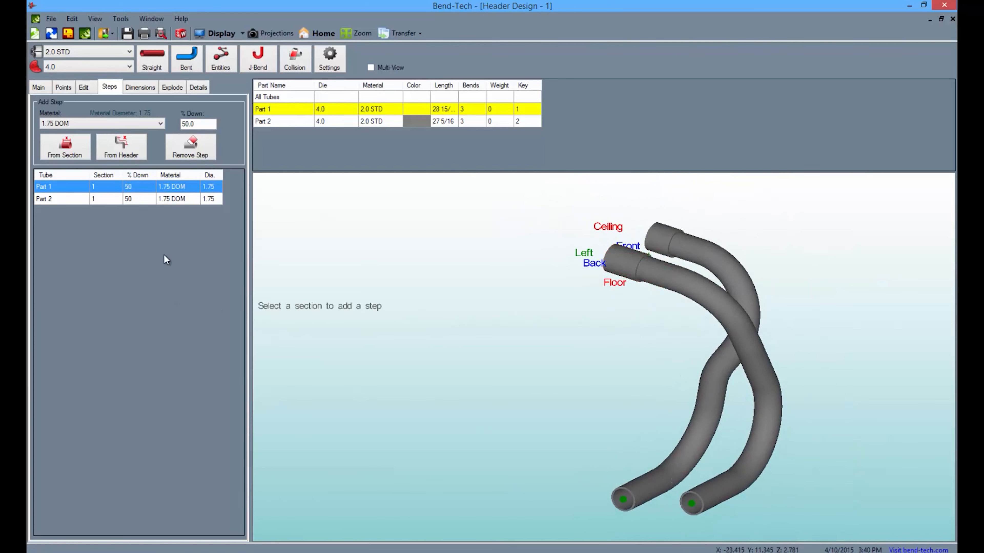
# Add a single reference point 12 to the left of the upper starting point of each of the two tubes
pyautogui.click(66, 88)
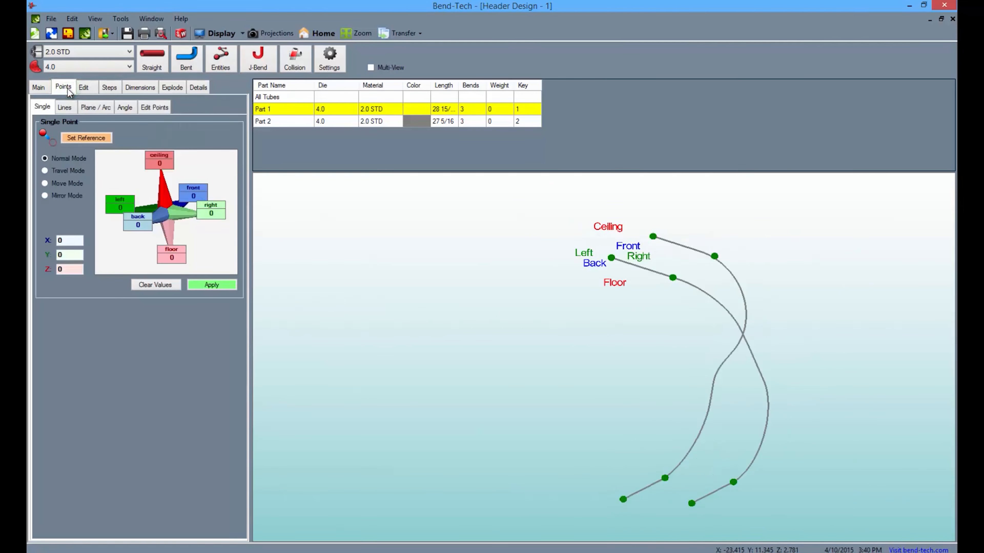
pyautogui.doubleClick(127, 207)
pyautogui.click(611, 257)
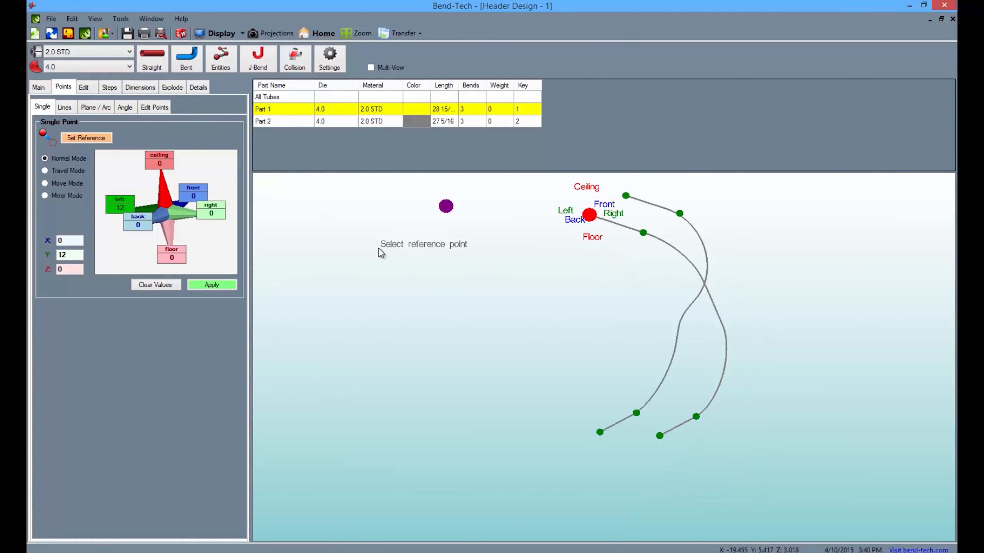
pyautogui.click(216, 286)
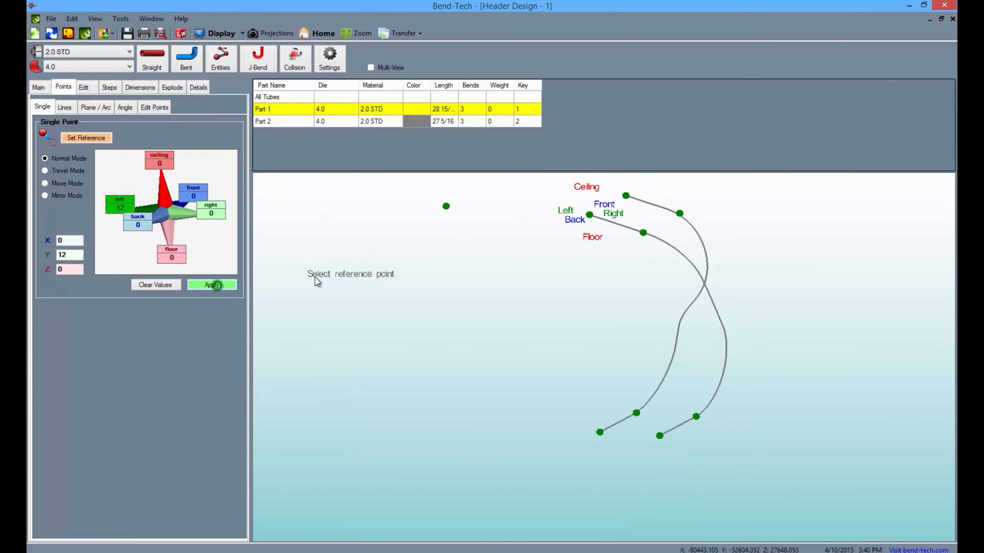
pyautogui.click(620, 198)
pyautogui.click(201, 286)
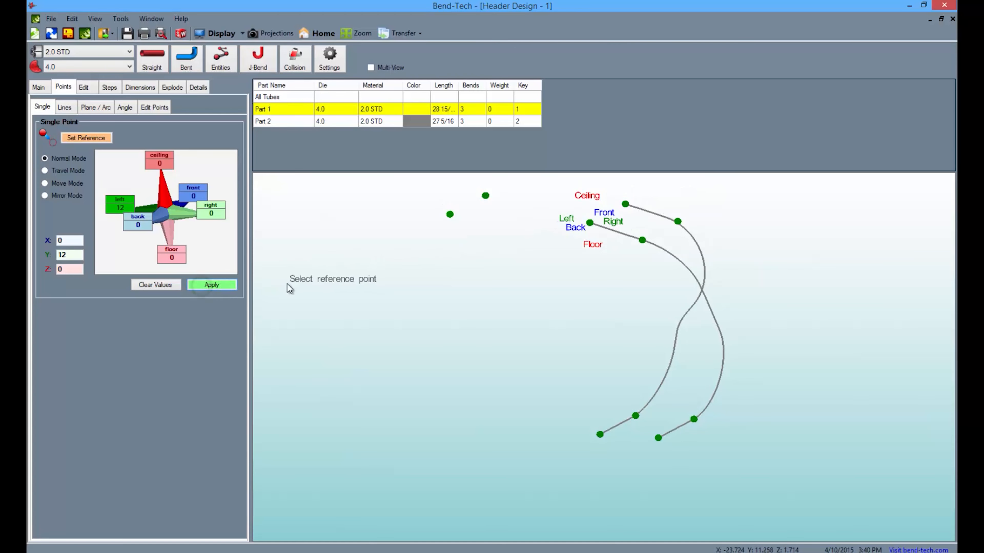
# Mirror Part 1 and Part 2 across the Y - Left/Right axis, keeping the original parts
pyautogui.click(85, 87)
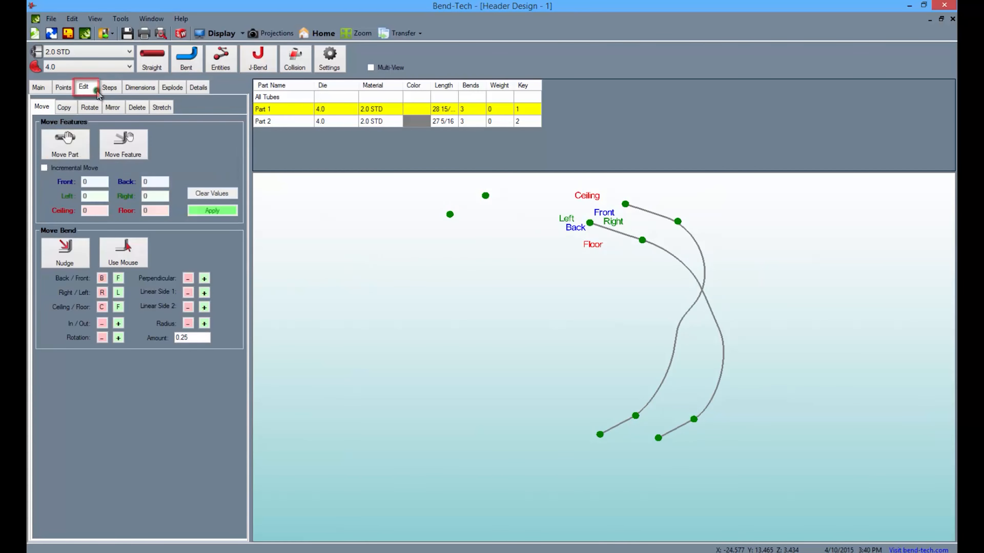
pyautogui.click(113, 108)
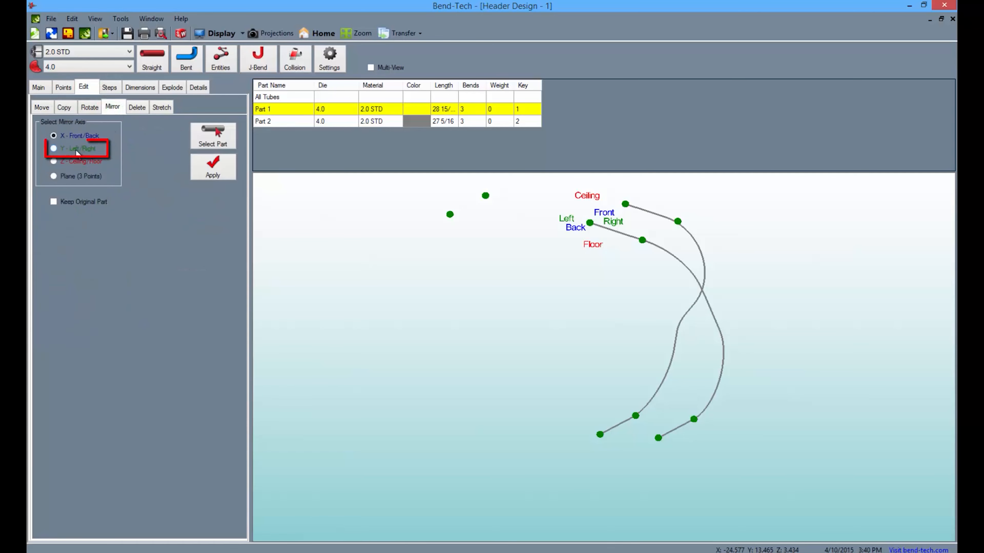
pyautogui.click(53, 150)
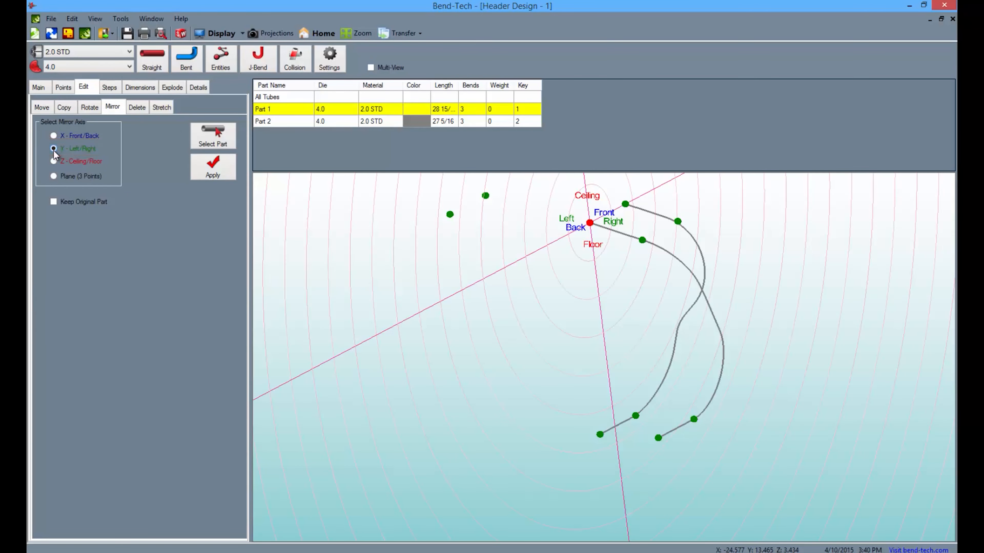
pyautogui.click(206, 141)
pyautogui.click(614, 229)
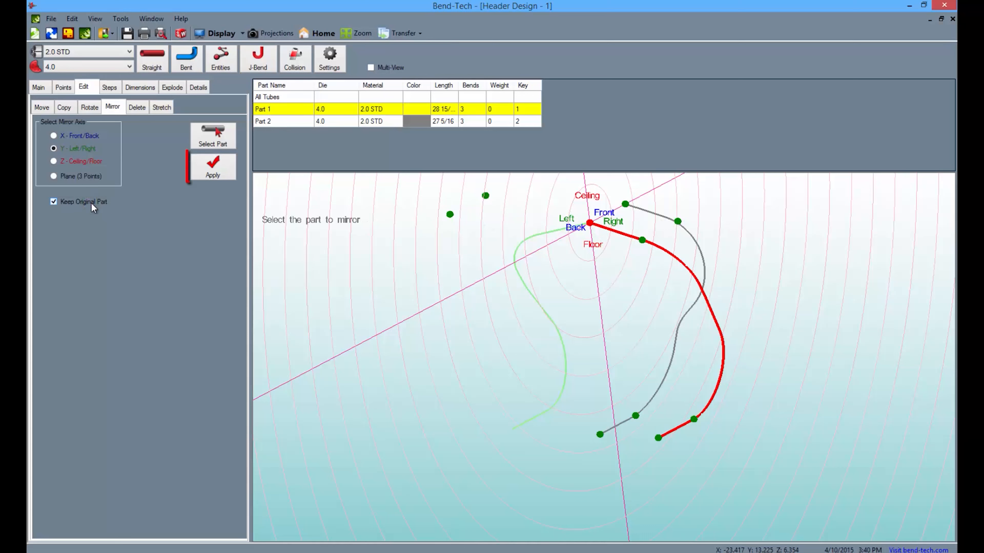
pyautogui.click(217, 170)
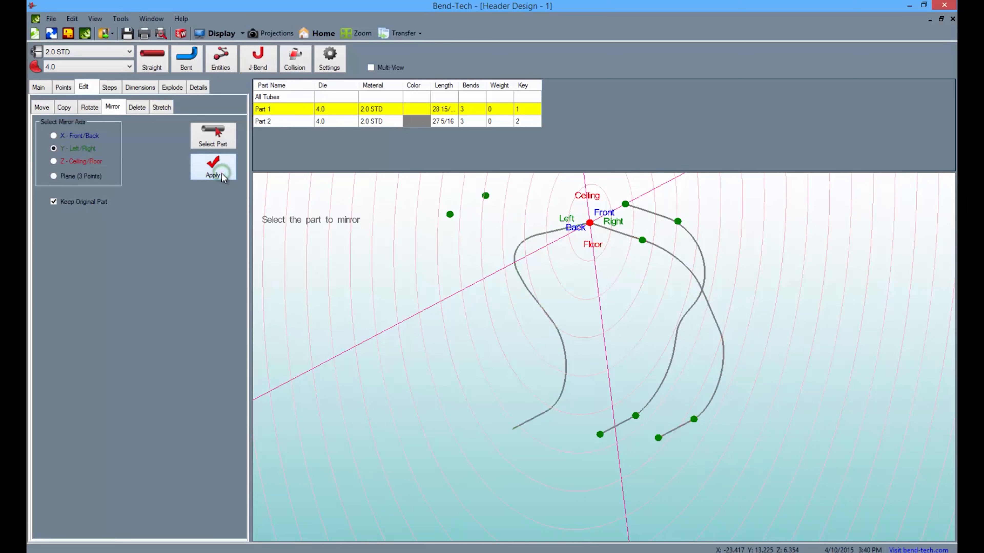
pyautogui.click(636, 212)
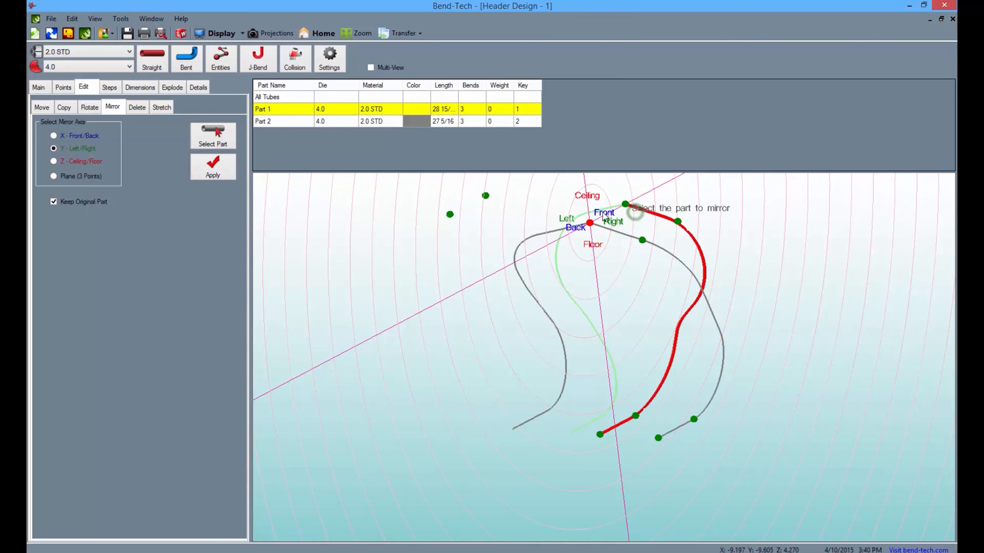
pyautogui.click(222, 176)
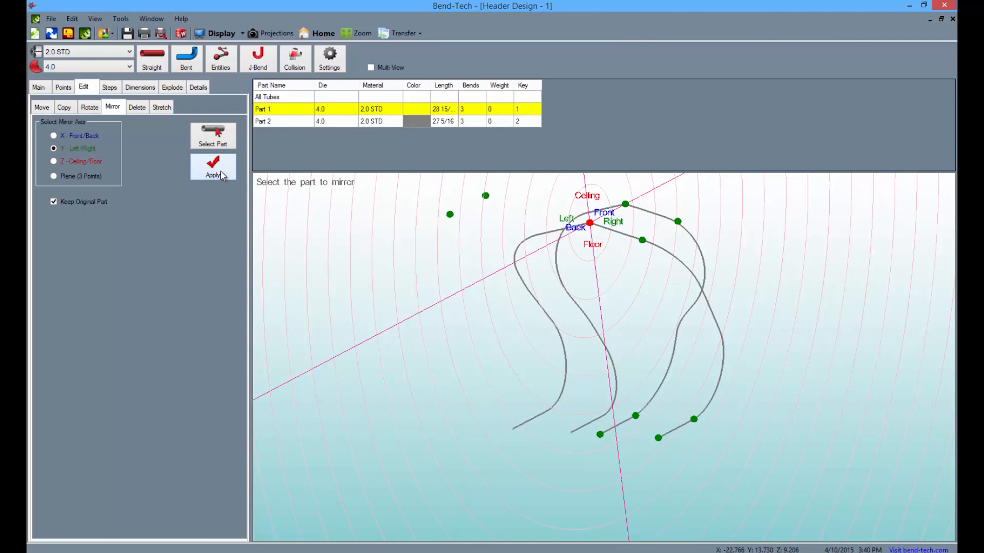
# Copy each mirrored tube from its upper end point to the matching reference point 12 to the left
pyautogui.click(65, 108)
pyautogui.click(71, 153)
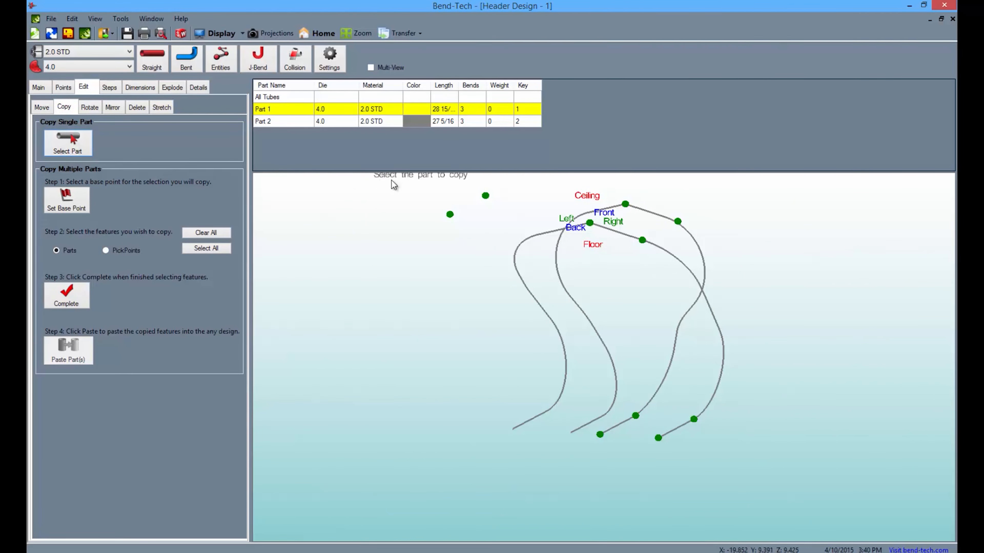
pyautogui.click(555, 234)
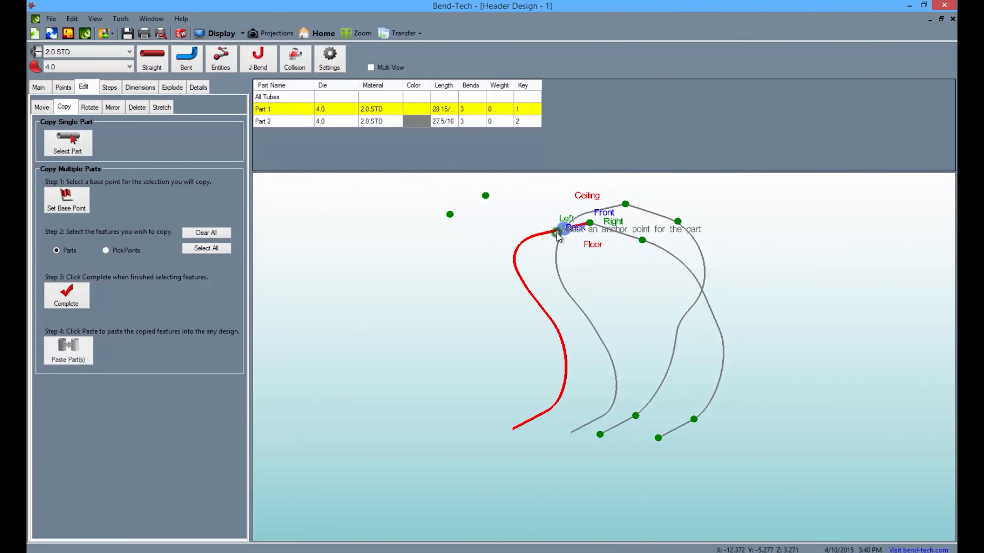
pyautogui.click(589, 223)
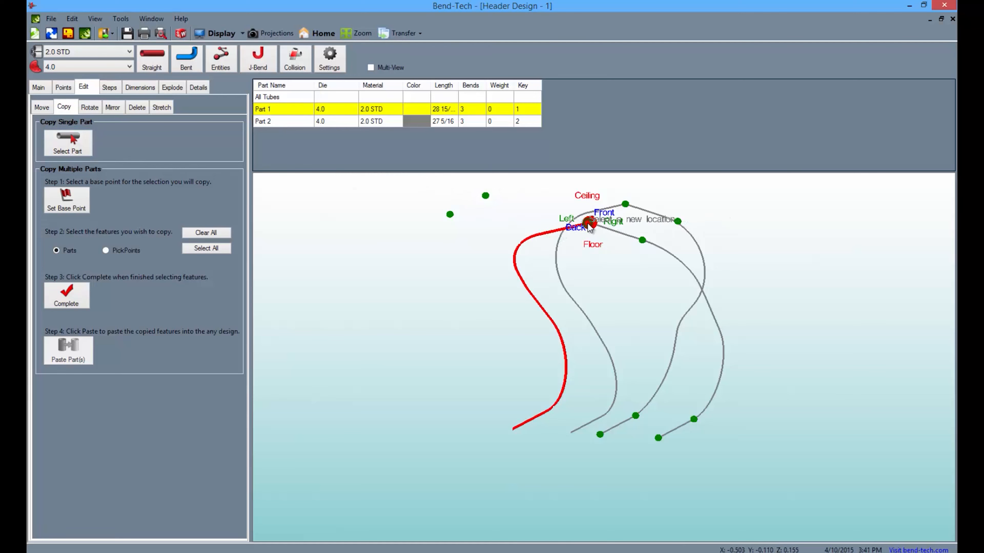
pyautogui.click(449, 214)
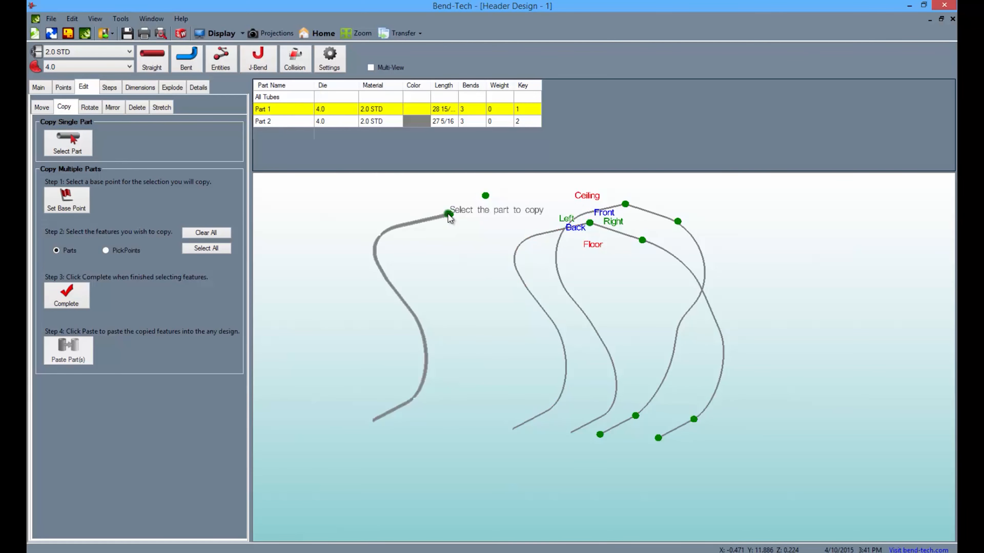
pyautogui.click(608, 211)
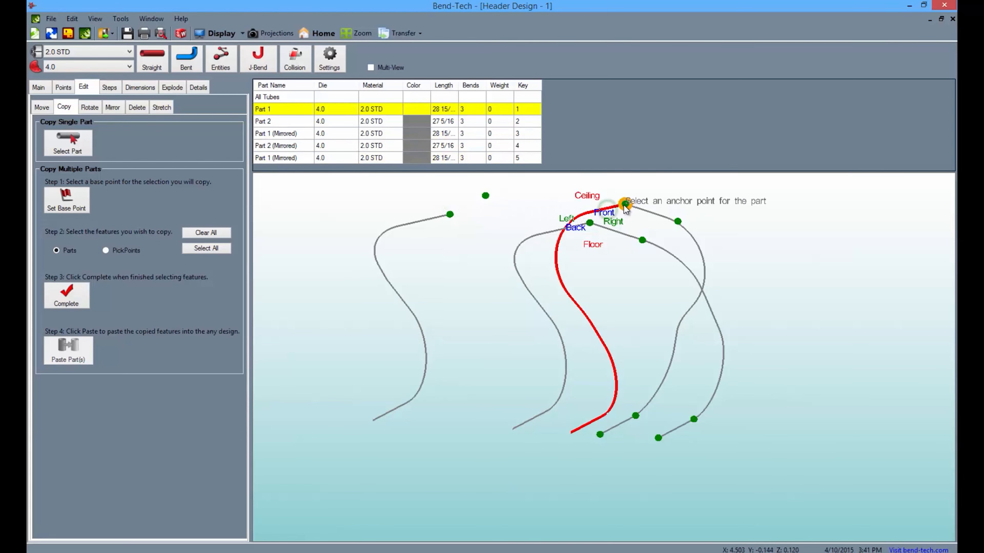
pyautogui.click(624, 203)
pyautogui.click(486, 196)
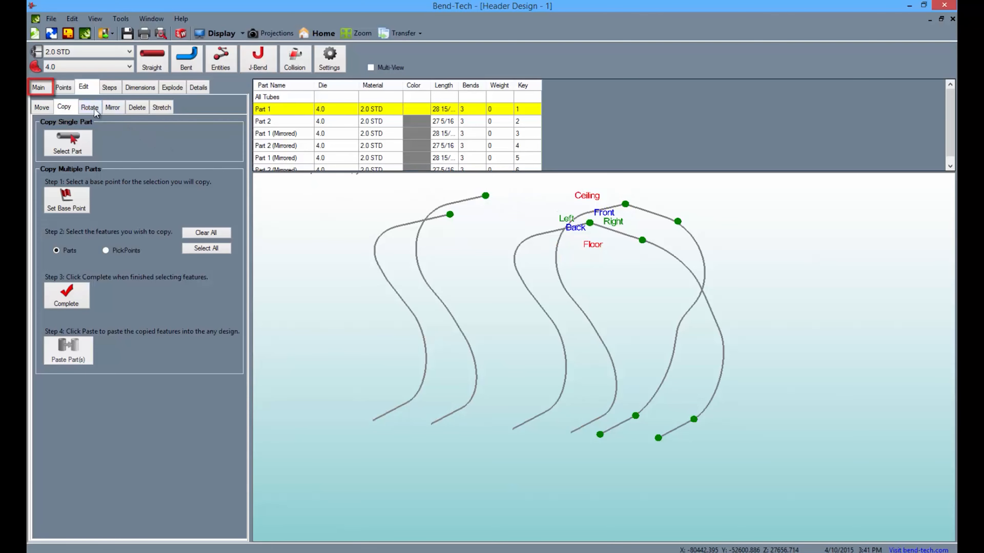
# Delete the two in-place mirrored tubes that still start at the original parts' upper end points
pyautogui.click(39, 87)
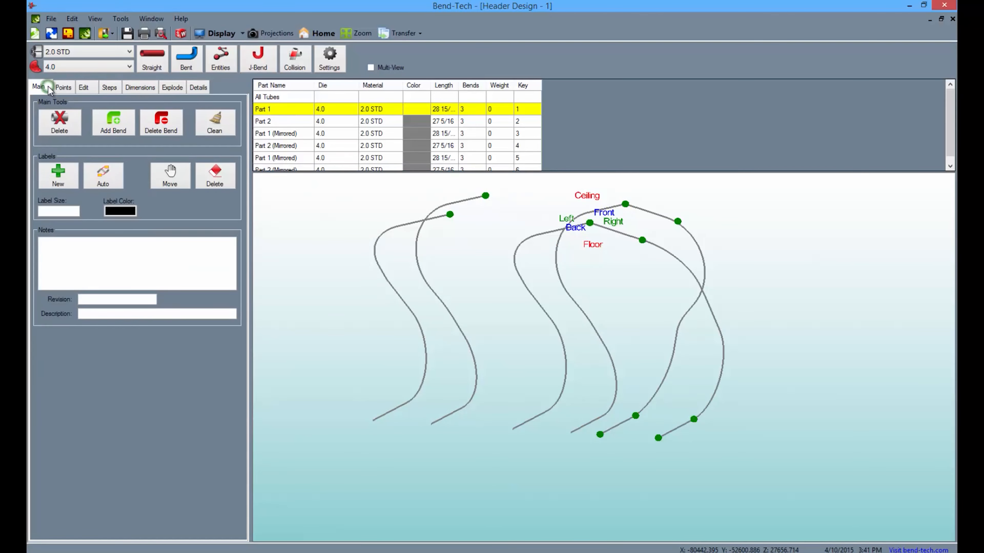
pyautogui.click(559, 257)
pyautogui.click(537, 260)
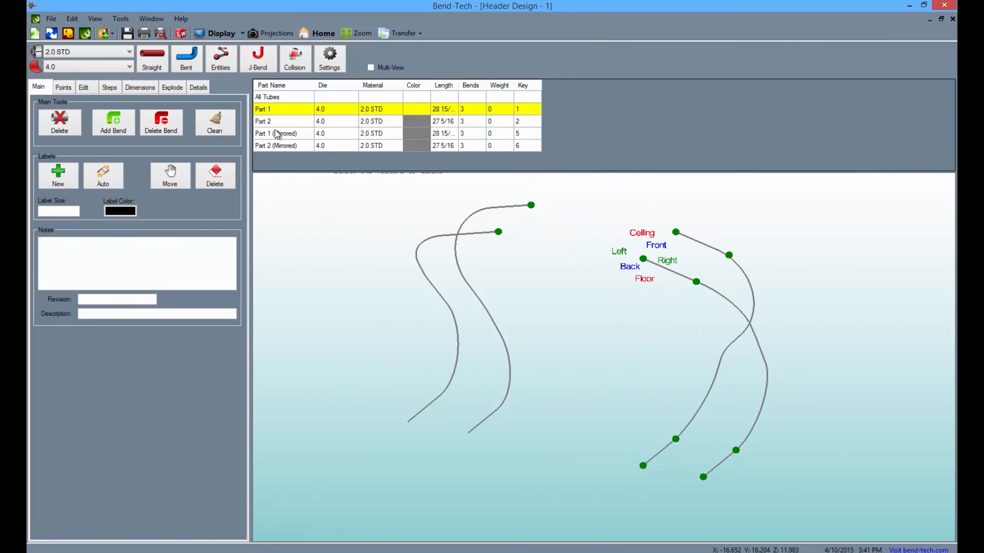
# Show the tubes as solids and inspect both sides of the header from a turned view
pyautogui.click(222, 35)
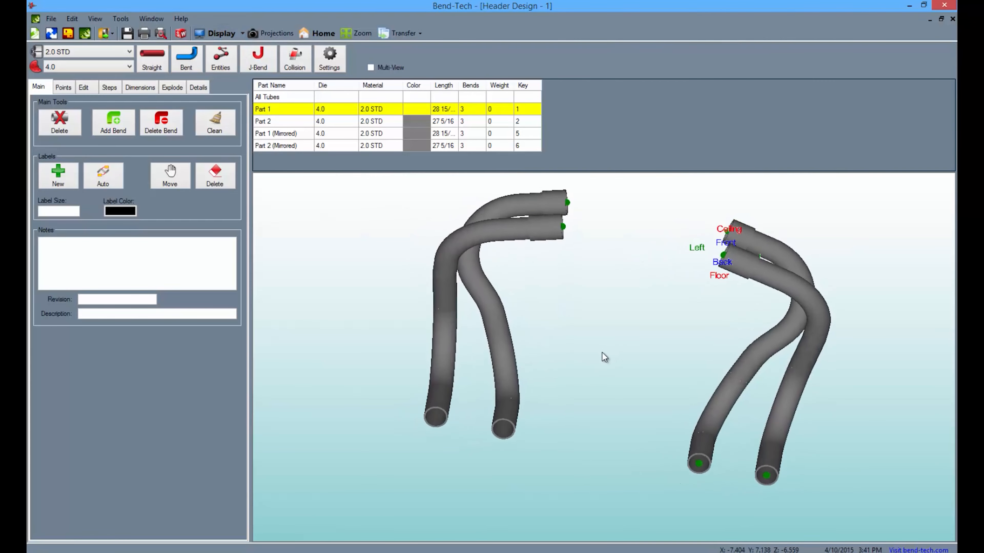
pyautogui.moveTo(599, 352); pyautogui.dragTo(534, 362, button='middle')
pyautogui.moveTo(427, 276); pyautogui.dragTo(429, 302, button='middle')
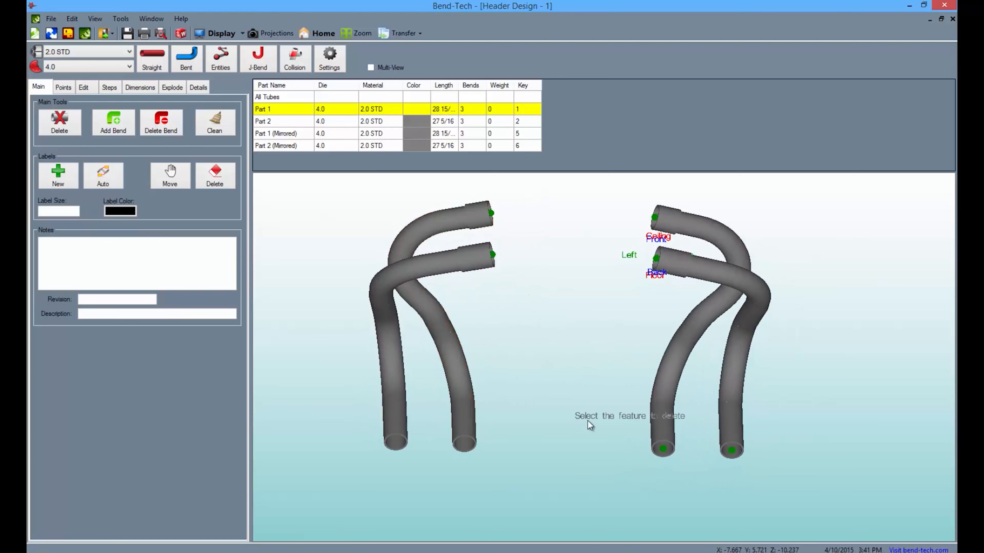